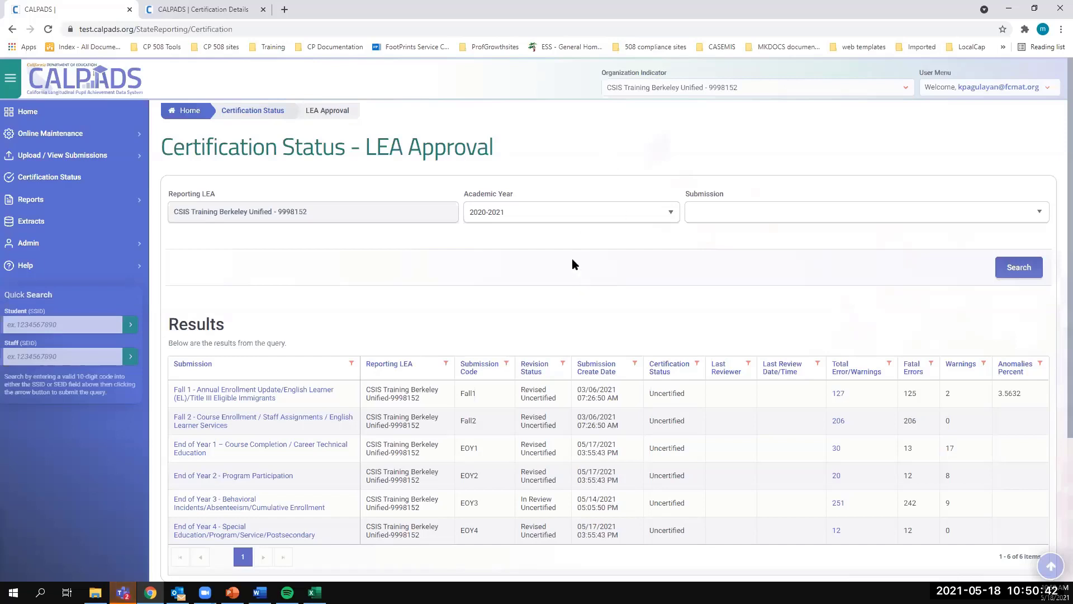
# Bring up the certification details of the End of Year 3 submission in a separate browser tab
pyautogui.scroll(-2, 572, 258)
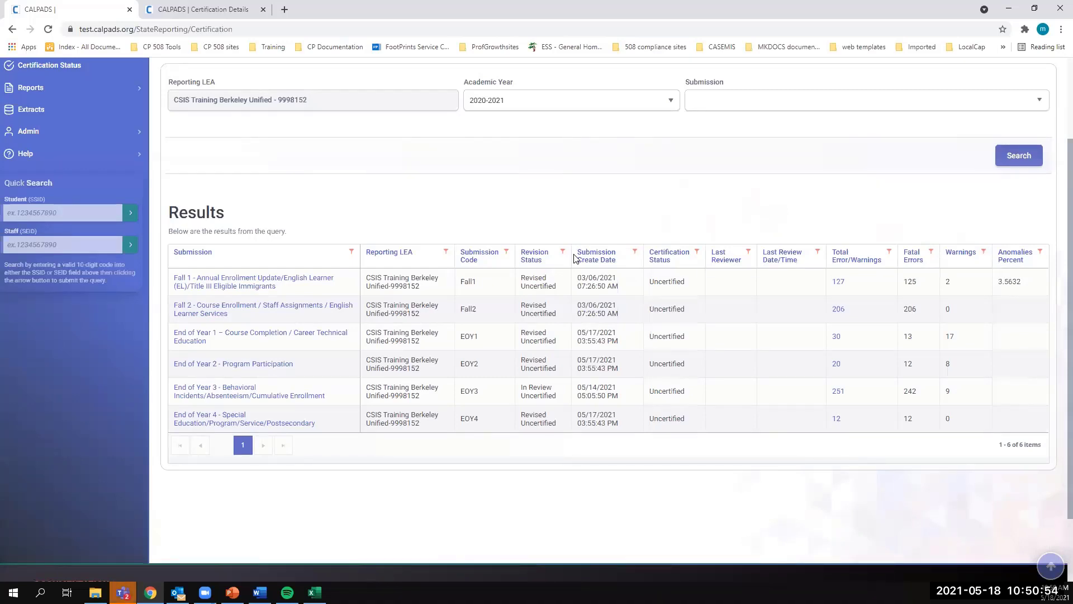
pyautogui.scroll(2, 405, 179)
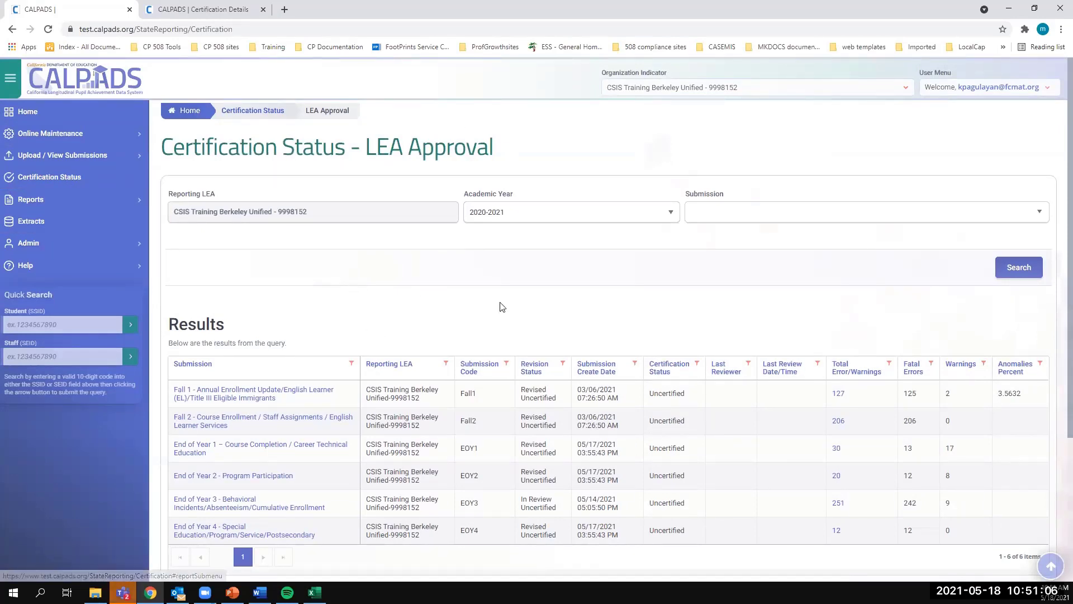
pyautogui.scroll(-4, 427, 280)
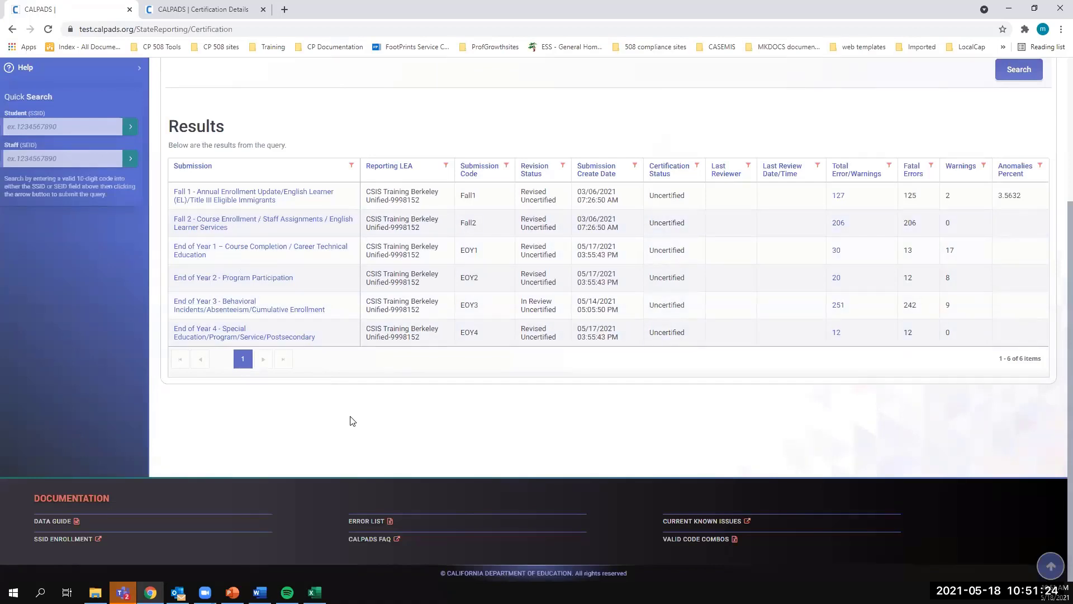
pyautogui.rightClick(252, 309)
pyautogui.click(267, 316)
pyautogui.hotkey('ctrl', '3')
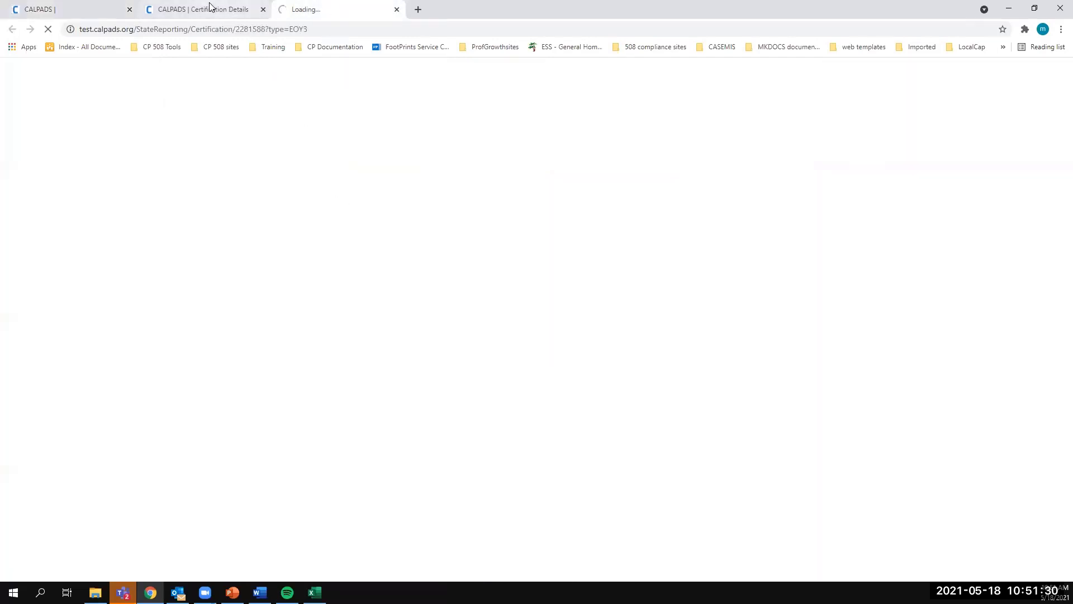
pyautogui.click(229, 9)
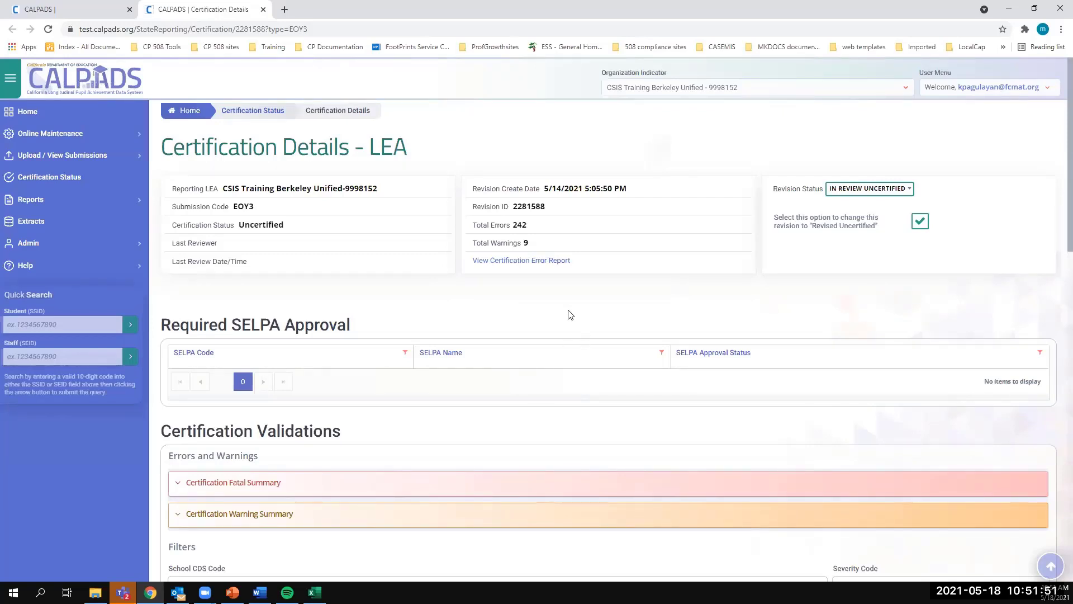
# Review the EOY3 submission's total errors and warnings and the available revision status options without changing the status
pyautogui.scroll(-3, 567, 312)
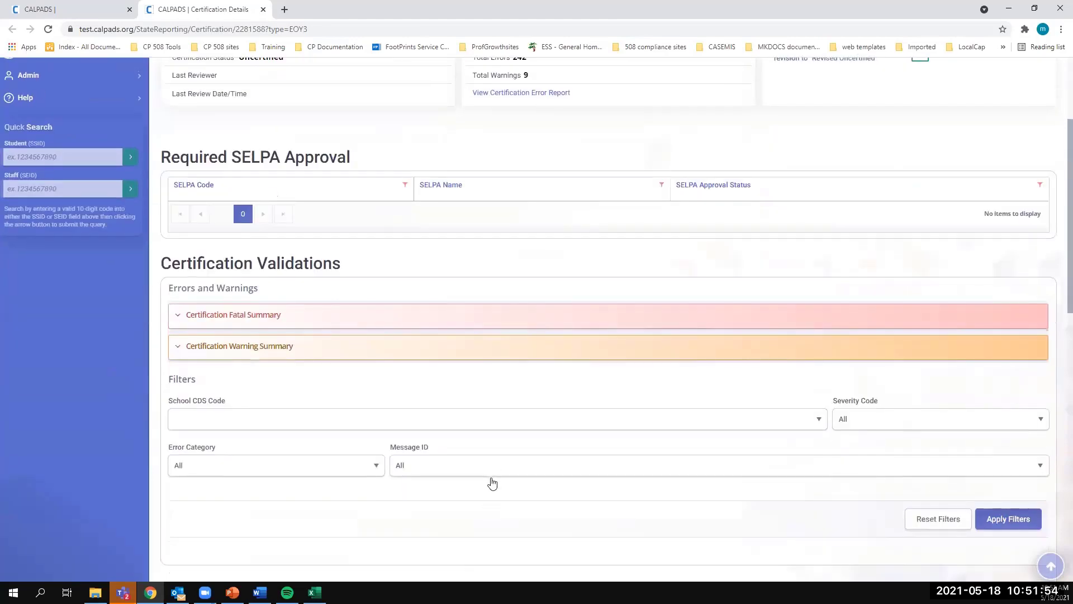
pyautogui.scroll(3, 492, 483)
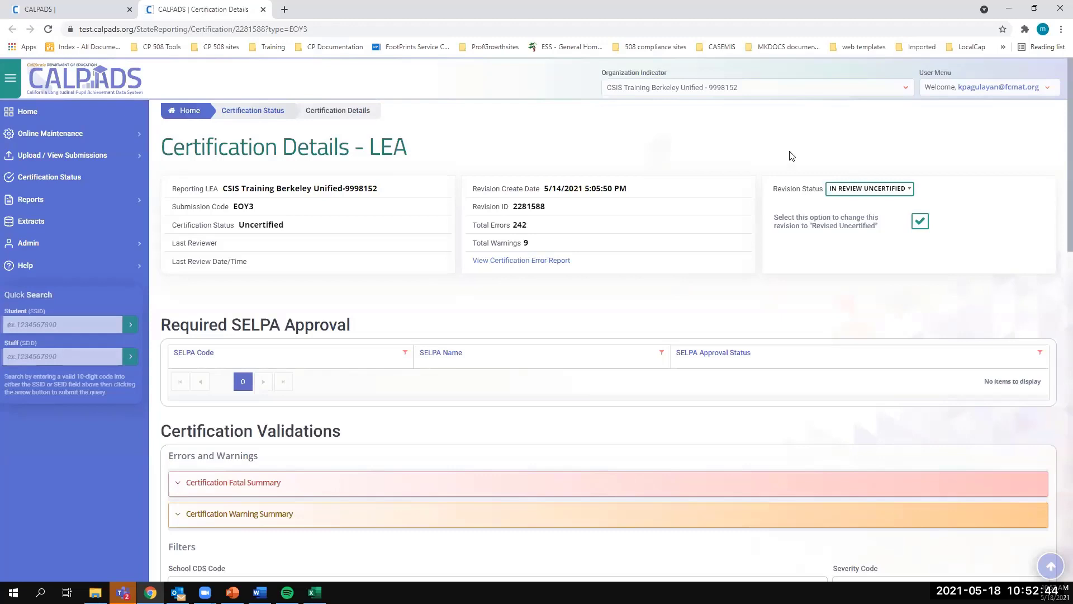
pyautogui.click(876, 188)
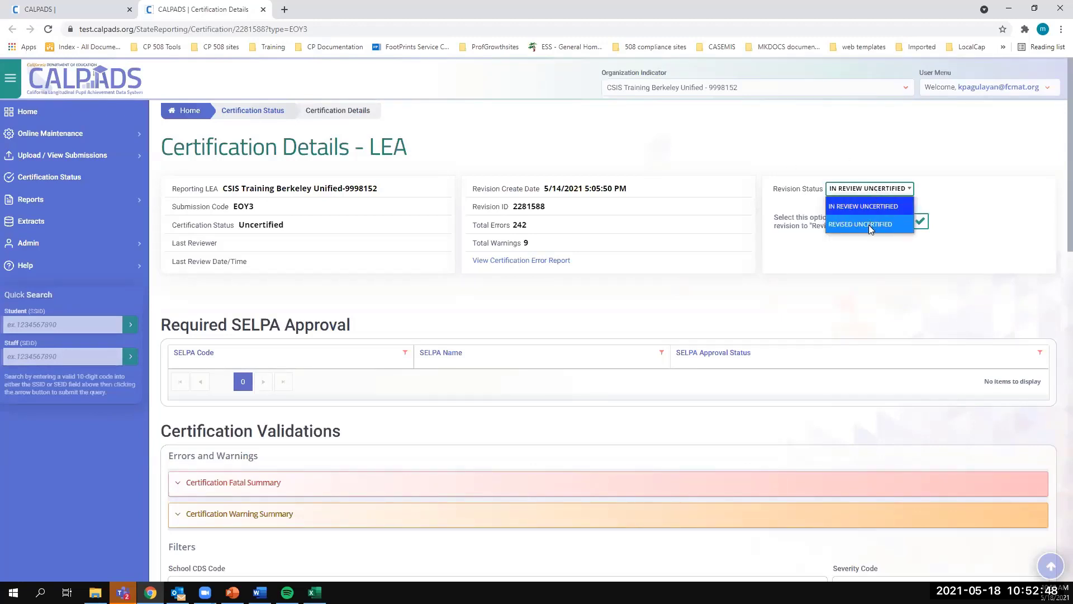
pyautogui.click(531, 251)
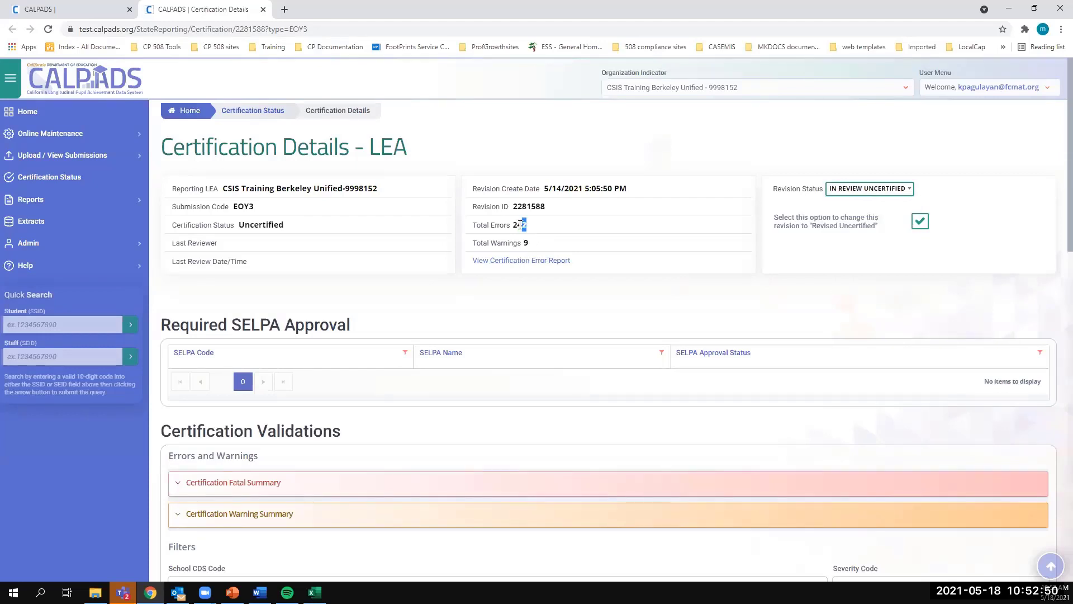
pyautogui.doubleClick(519, 226)
pyautogui.click(530, 245)
pyautogui.click(893, 191)
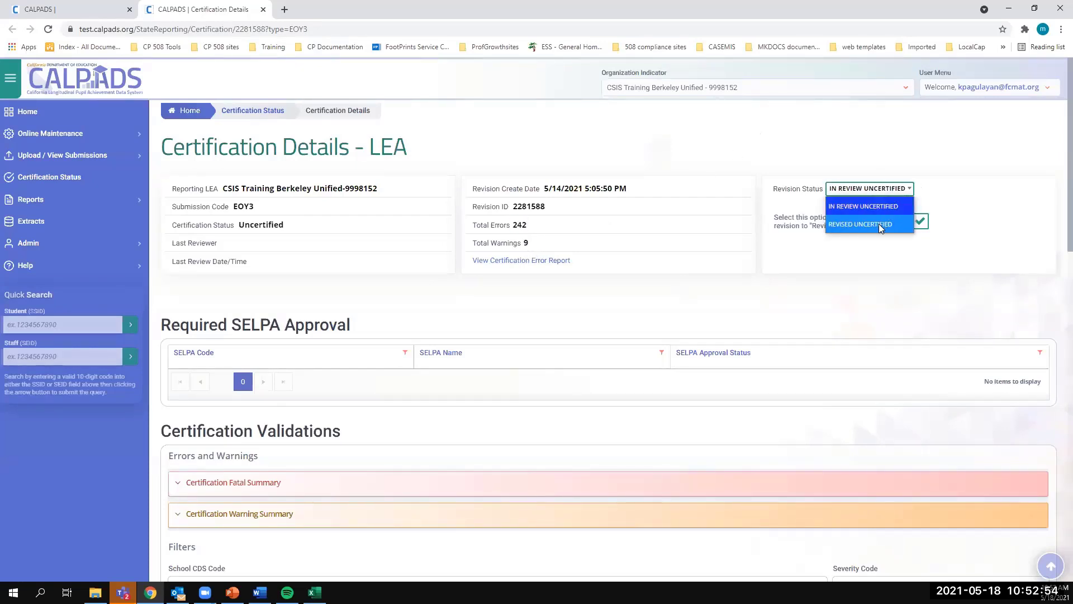
pyautogui.click(731, 261)
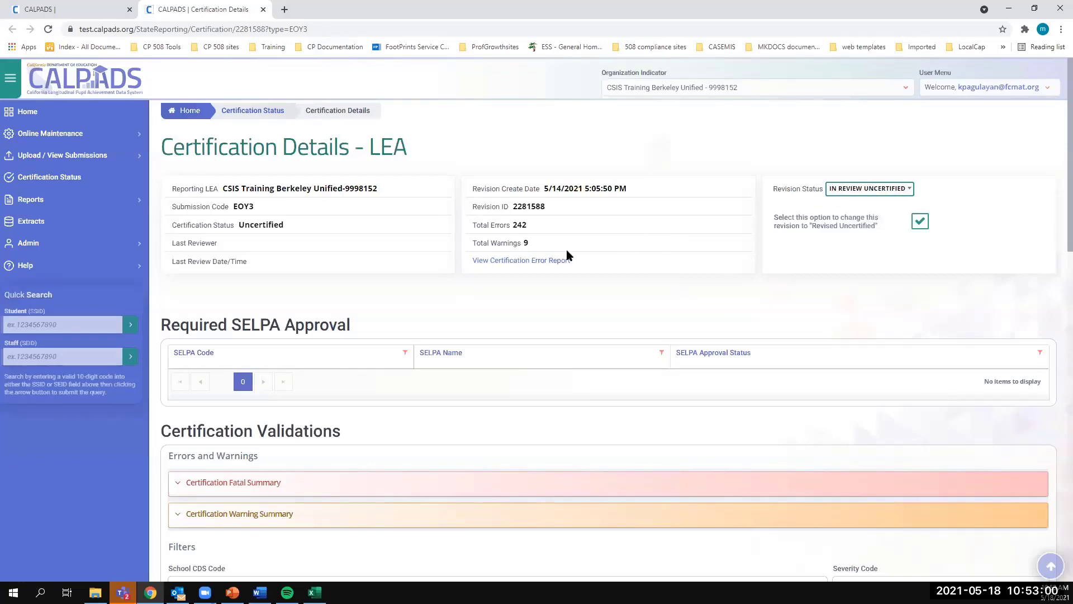
# Expand and collapse the Certification Fatal Summary and Certification Warning Summary to review their messages
pyautogui.scroll(-4, 579, 248)
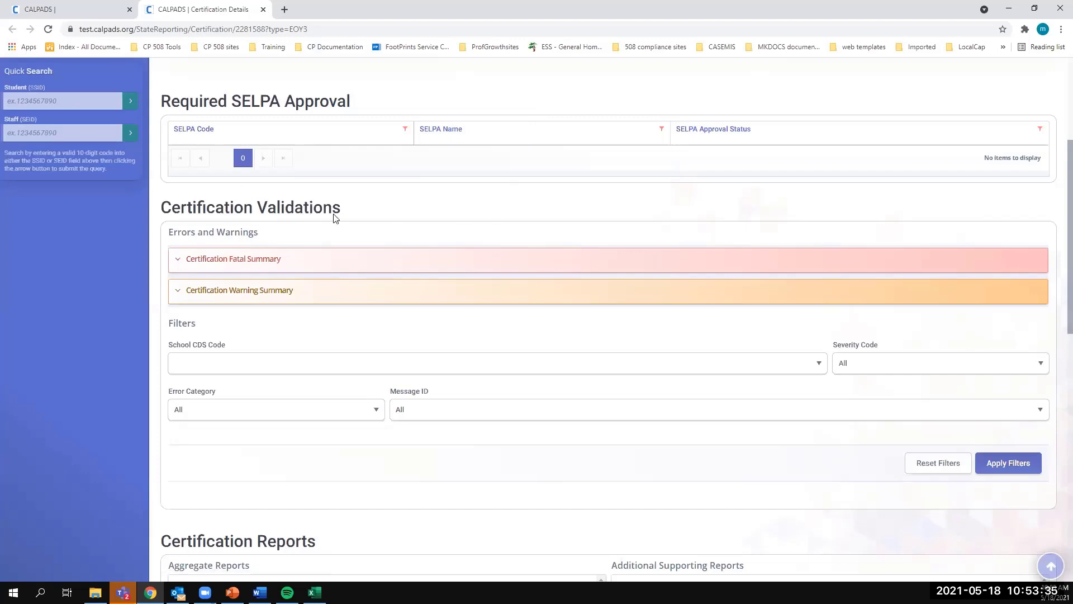
pyautogui.click(216, 261)
pyautogui.scroll(-2, 216, 261)
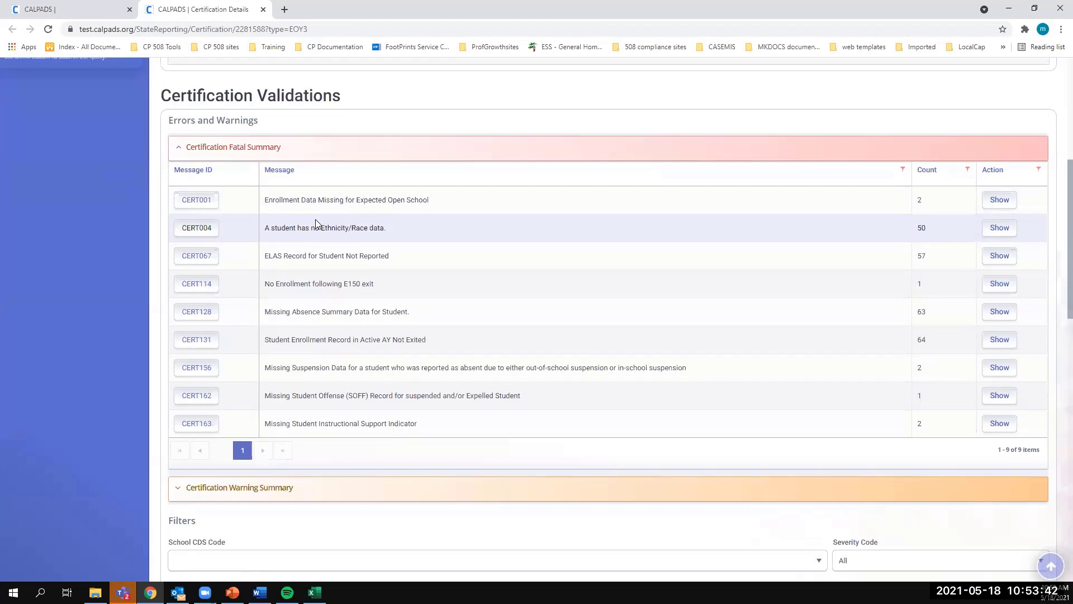
pyautogui.click(264, 151)
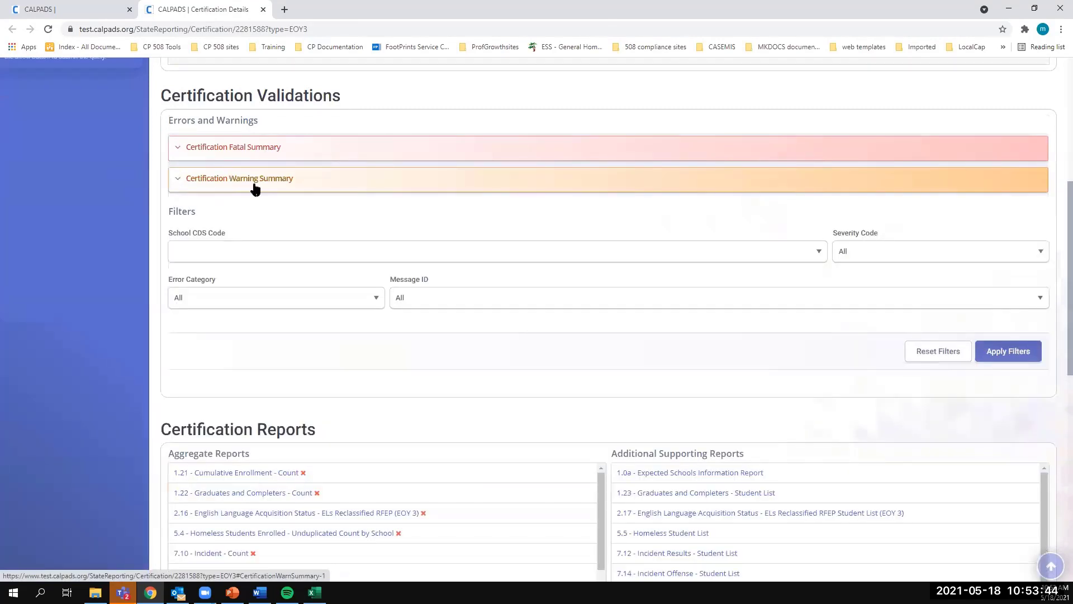
pyautogui.click(254, 187)
pyautogui.click(271, 188)
# Look through the whole list of aggregate reports in the Certification Reports section
pyautogui.scroll(-3, 107, 180)
pyautogui.scroll(-2, 108, 180)
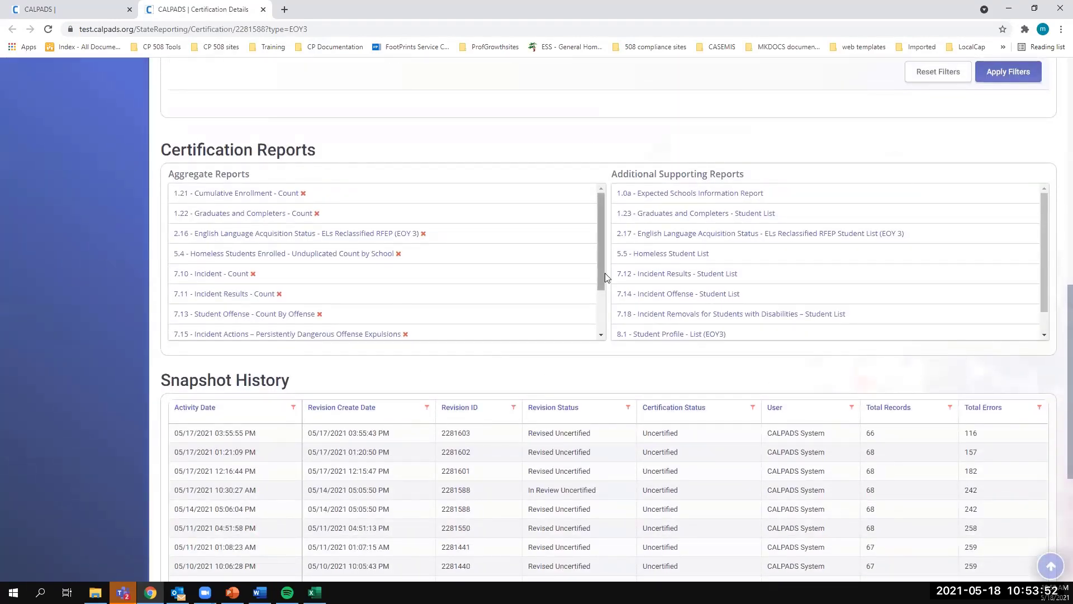
pyautogui.scroll(-2, 598, 266)
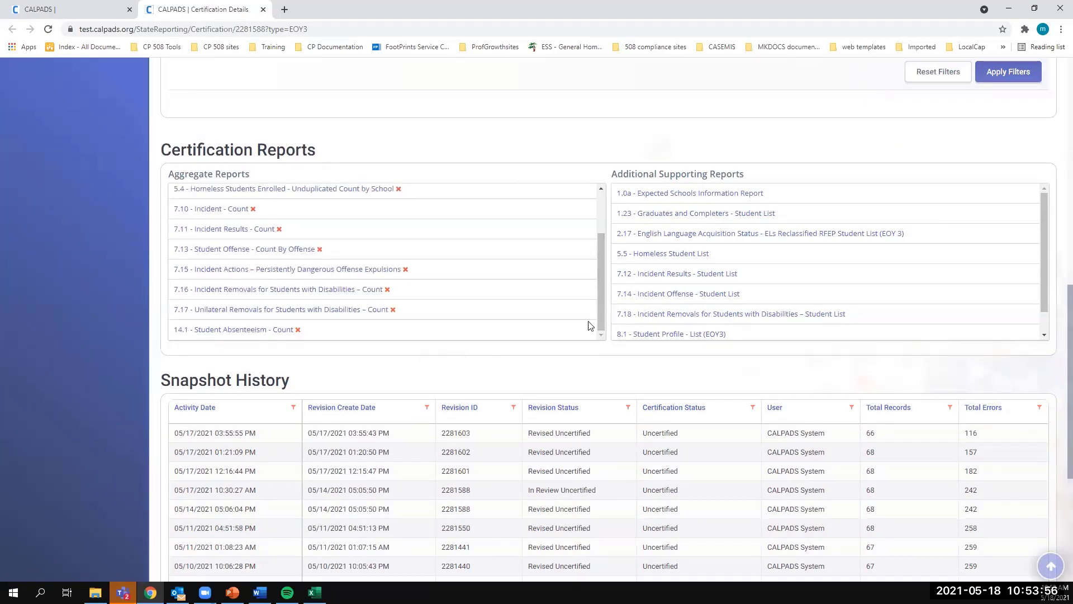
pyautogui.moveTo(600, 317); pyautogui.dragTo(604, 338)
pyautogui.moveTo(599, 304); pyautogui.dragTo(599, 272)
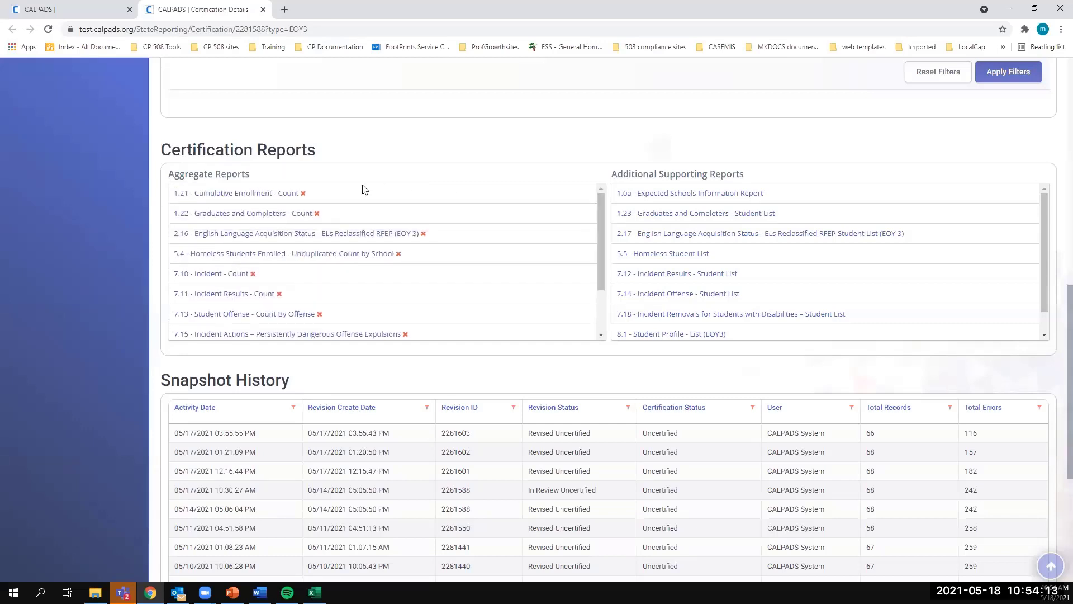
pyautogui.scroll(-1, 599, 274)
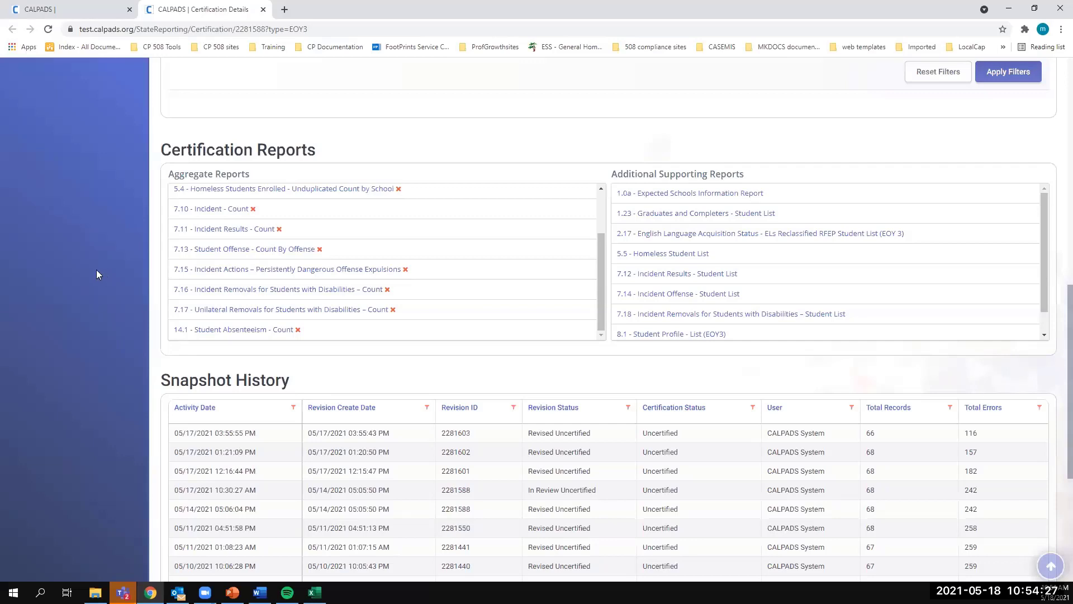
# Examine the Snapshot History and highlight the revision ID of the most recent snapshot
pyautogui.scroll(-3, 97, 270)
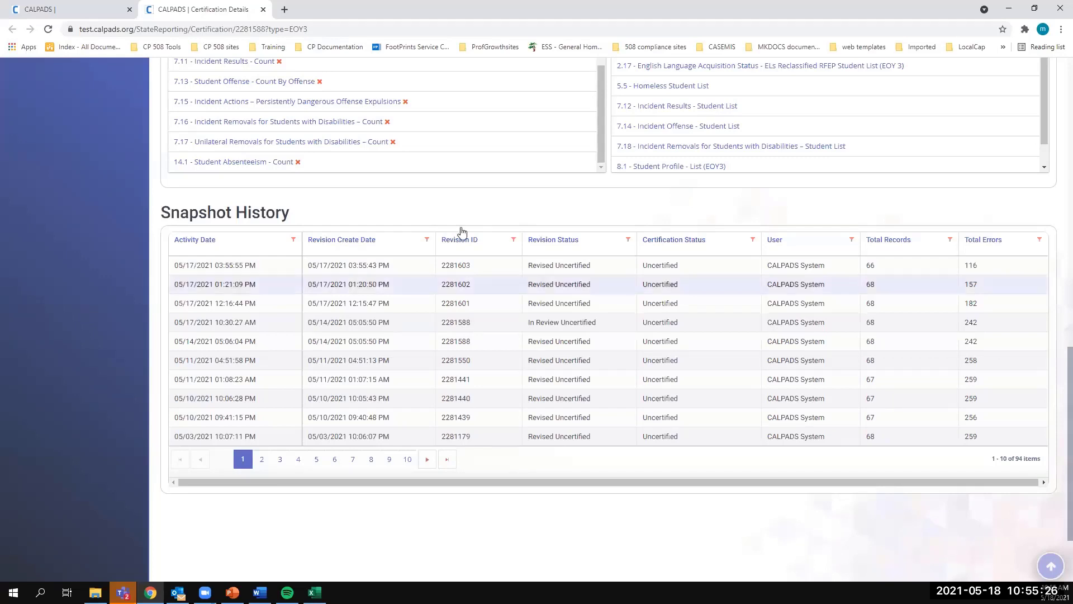
pyautogui.doubleClick(470, 267)
pyautogui.click(487, 546)
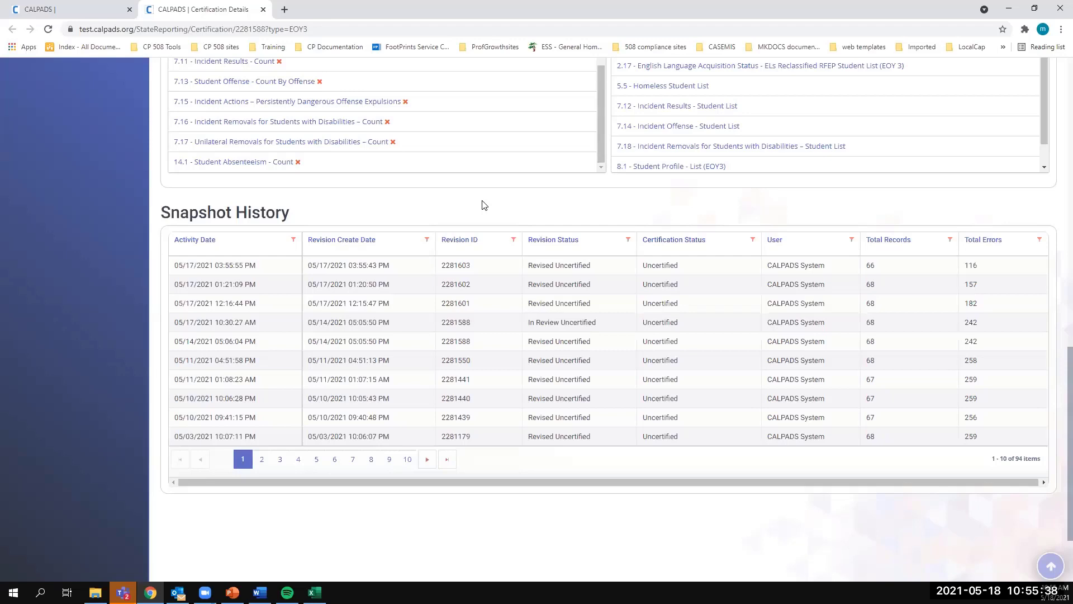
pyautogui.moveTo(472, 266); pyautogui.dragTo(443, 269)
pyautogui.click(487, 506)
pyautogui.moveTo(471, 267); pyautogui.dragTo(443, 272)
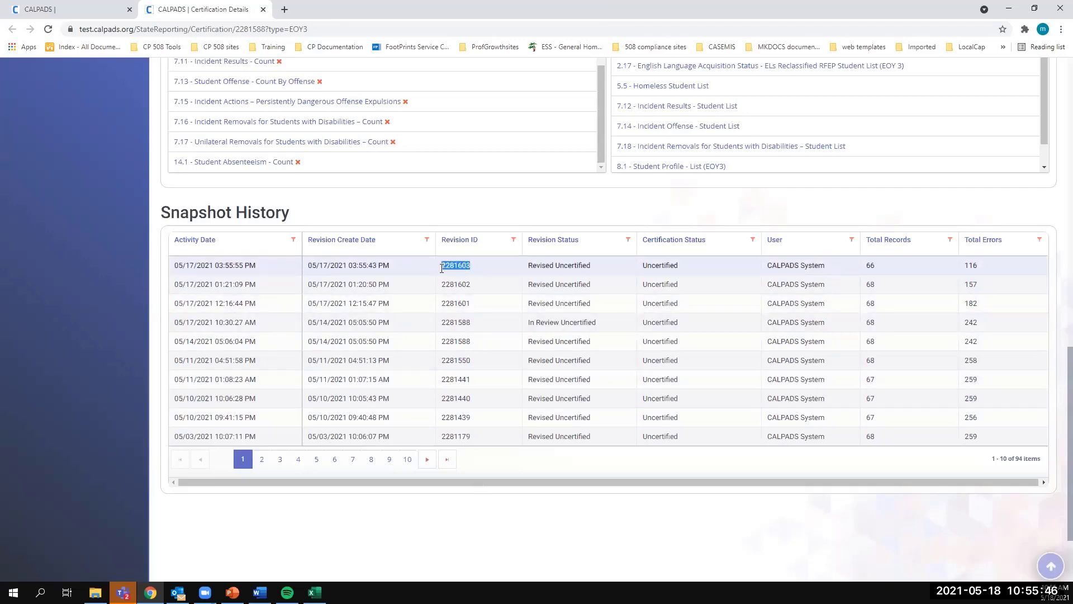
pyautogui.click(454, 200)
pyautogui.moveTo(473, 267); pyautogui.dragTo(439, 263)
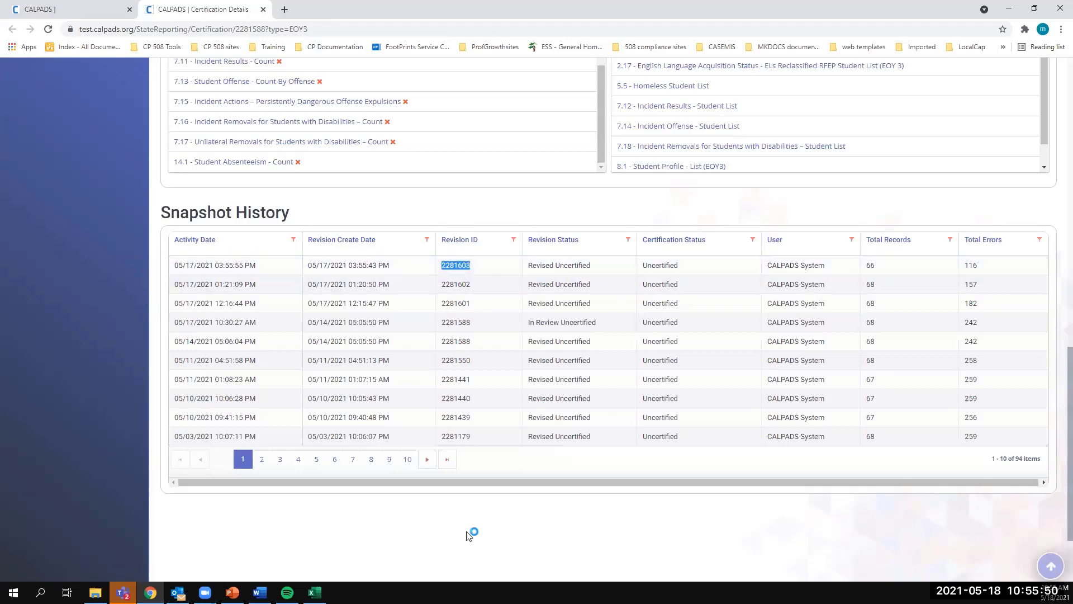
pyautogui.click(461, 267)
pyautogui.moveTo(473, 266); pyautogui.dragTo(441, 261)
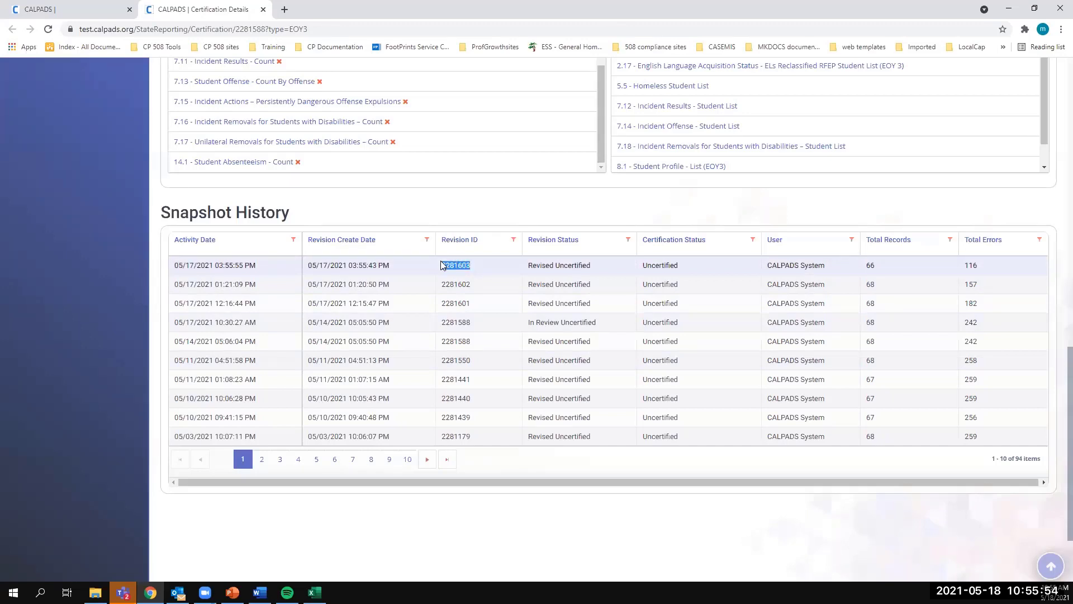
pyautogui.click(484, 548)
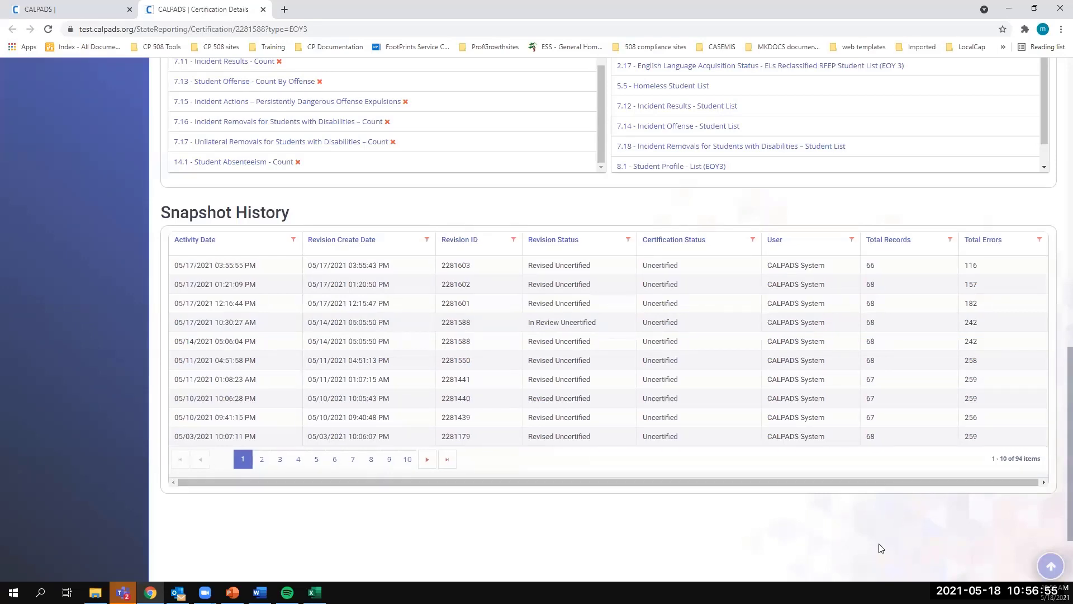
pyautogui.click(1055, 590)
# Compare the most recent snapshot's total errors in the Snapshot History with the total errors of the revision in review
pyautogui.scroll(8, 534, 532)
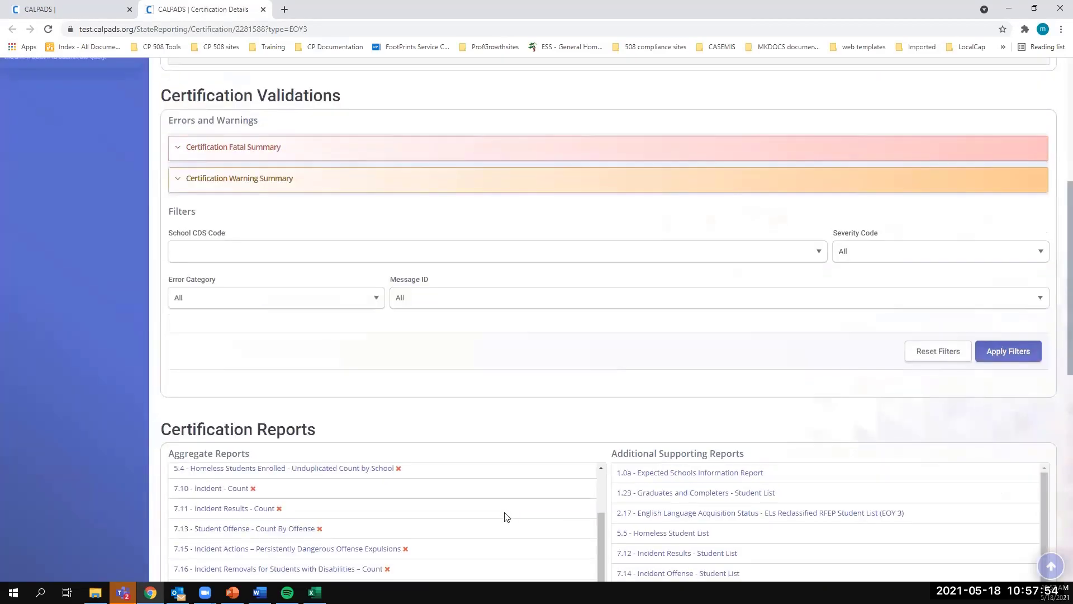
pyautogui.scroll(10, 506, 516)
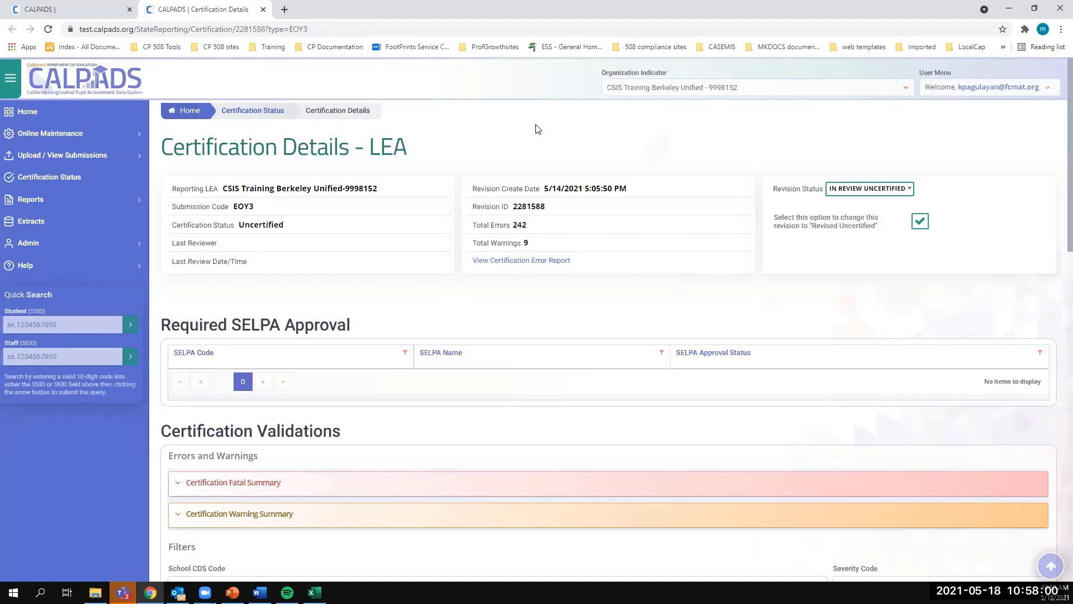
pyautogui.scroll(-4, 604, 294)
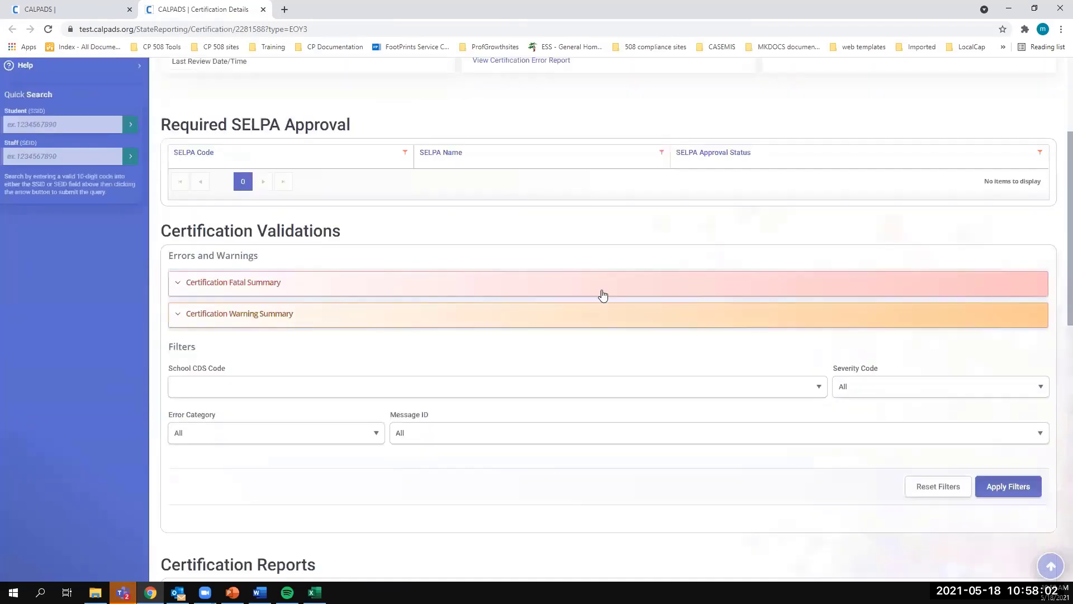
pyautogui.scroll(4, 603, 295)
pyautogui.scroll(-8, 822, 431)
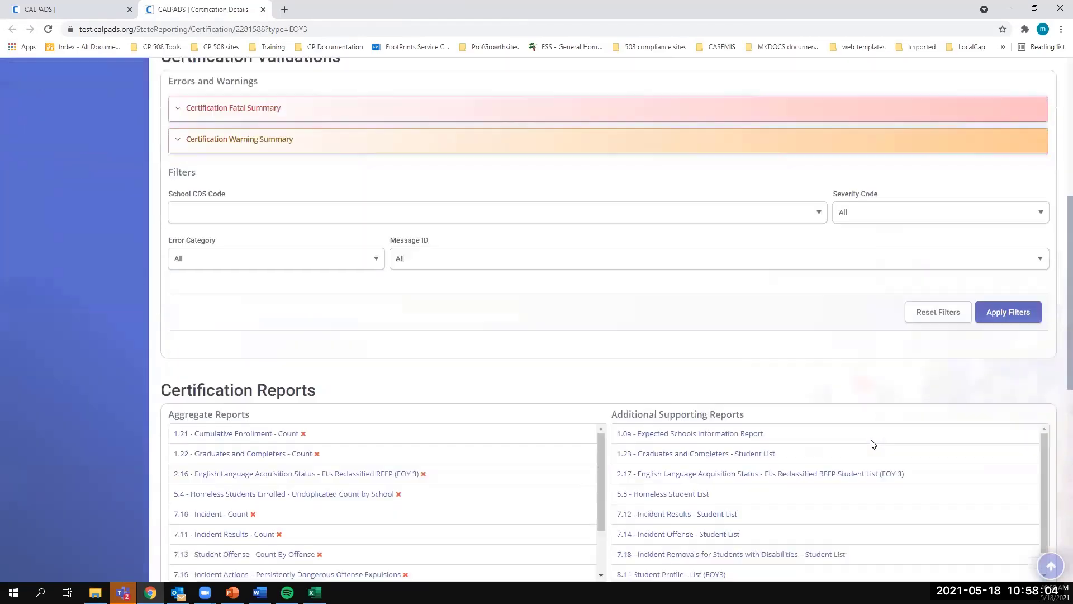
pyautogui.scroll(-10, 874, 445)
pyautogui.moveTo(987, 157); pyautogui.dragTo(968, 155)
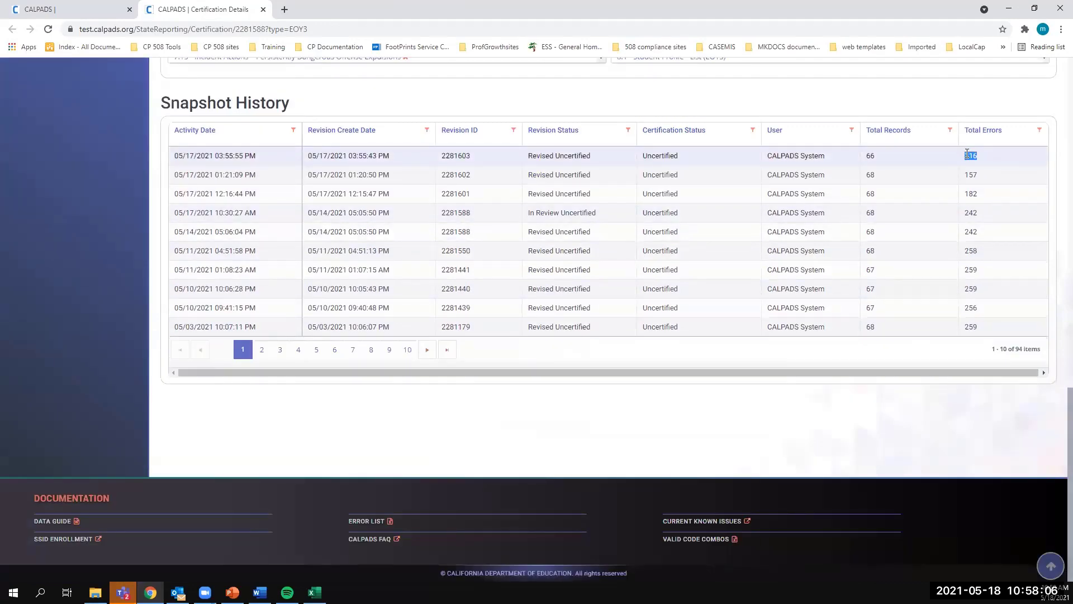
pyautogui.click(719, 412)
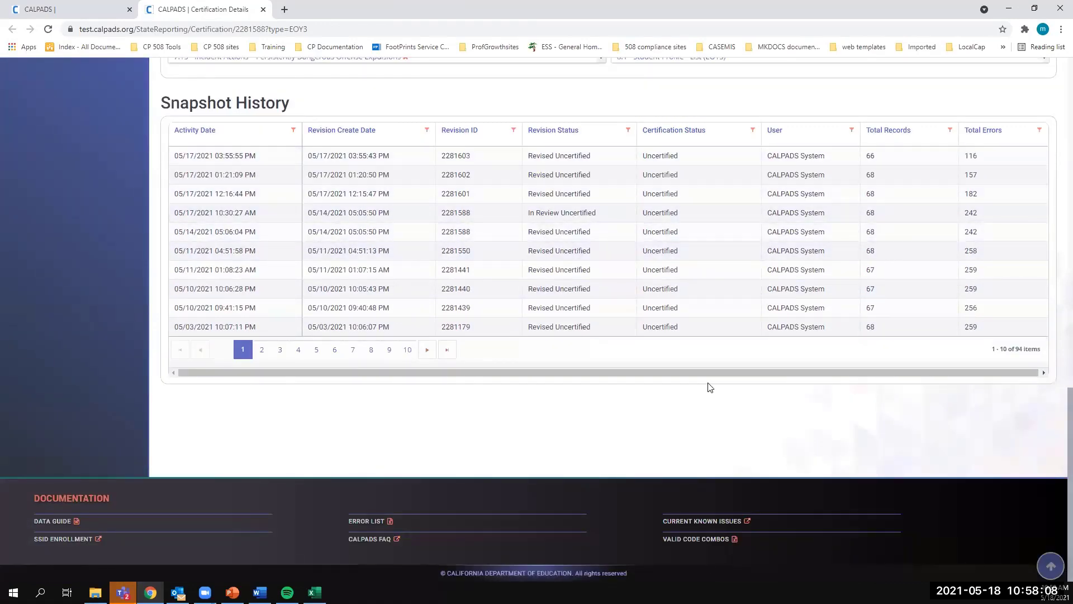
pyautogui.scroll(15, 683, 407)
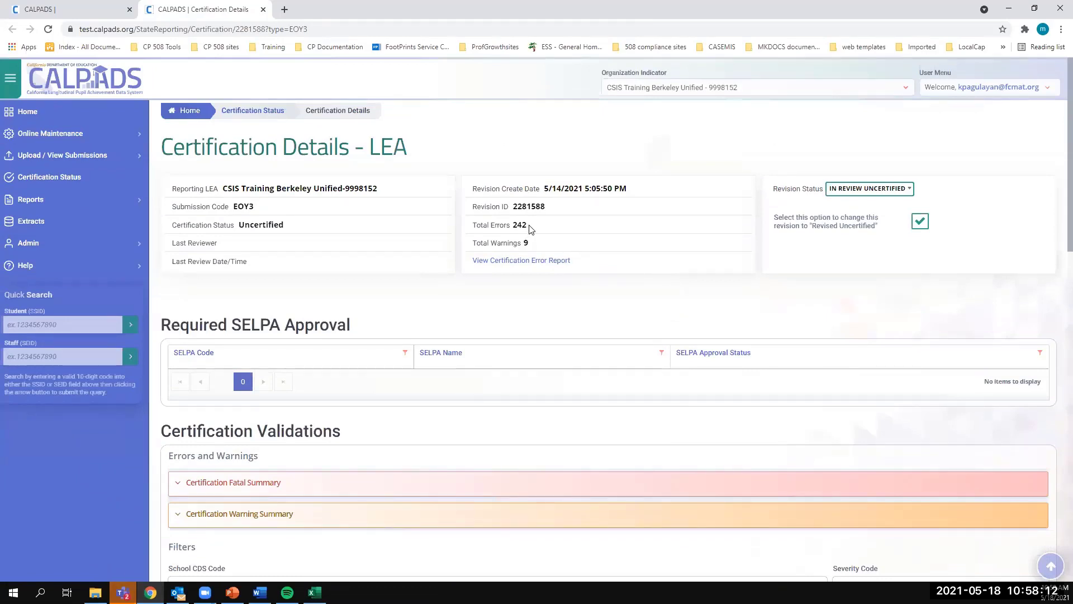
pyautogui.moveTo(529, 226); pyautogui.dragTo(512, 226)
pyautogui.click(534, 226)
# Switch the EOY3 certification details to the Revised Uncertified revision status
pyautogui.click(843, 190)
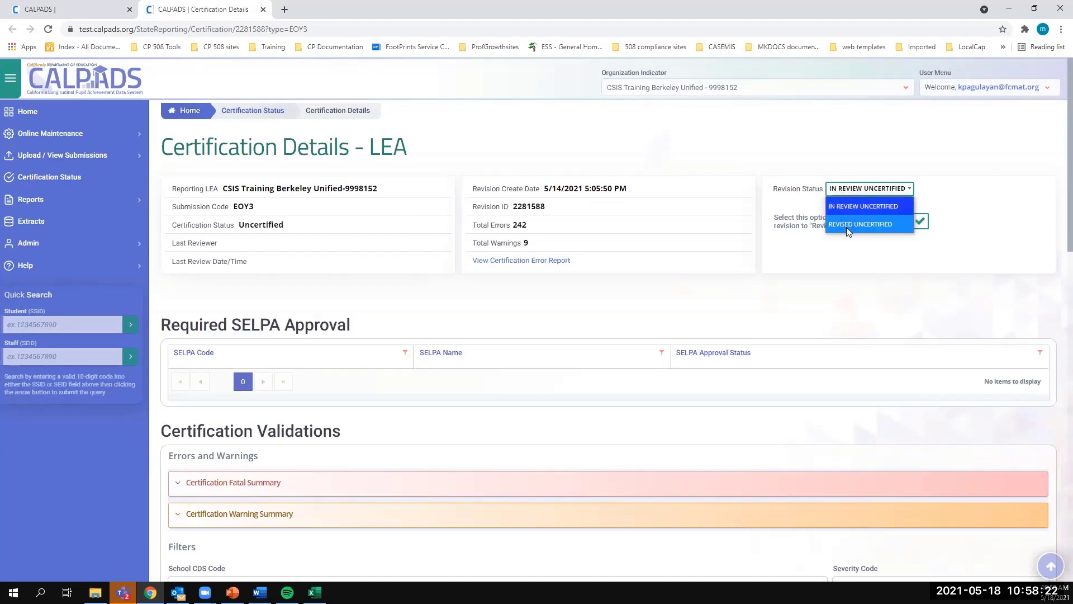
pyautogui.click(847, 225)
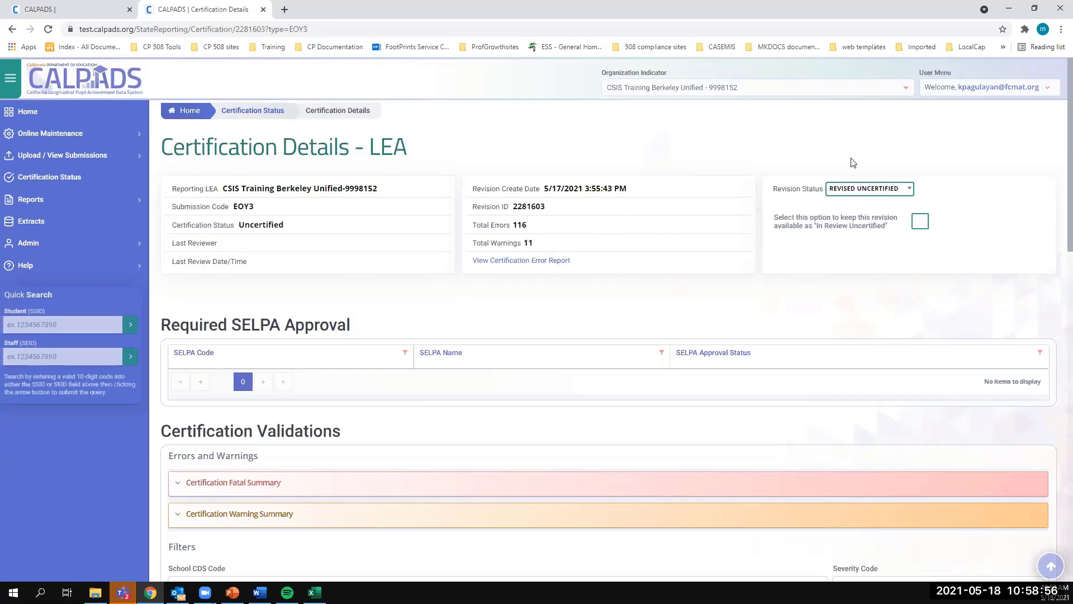
# Check the Revised Uncertified revision's total errors against the newest entry in the Snapshot History
pyautogui.doubleClick(520, 225)
pyautogui.click(622, 231)
pyautogui.scroll(-15, 624, 288)
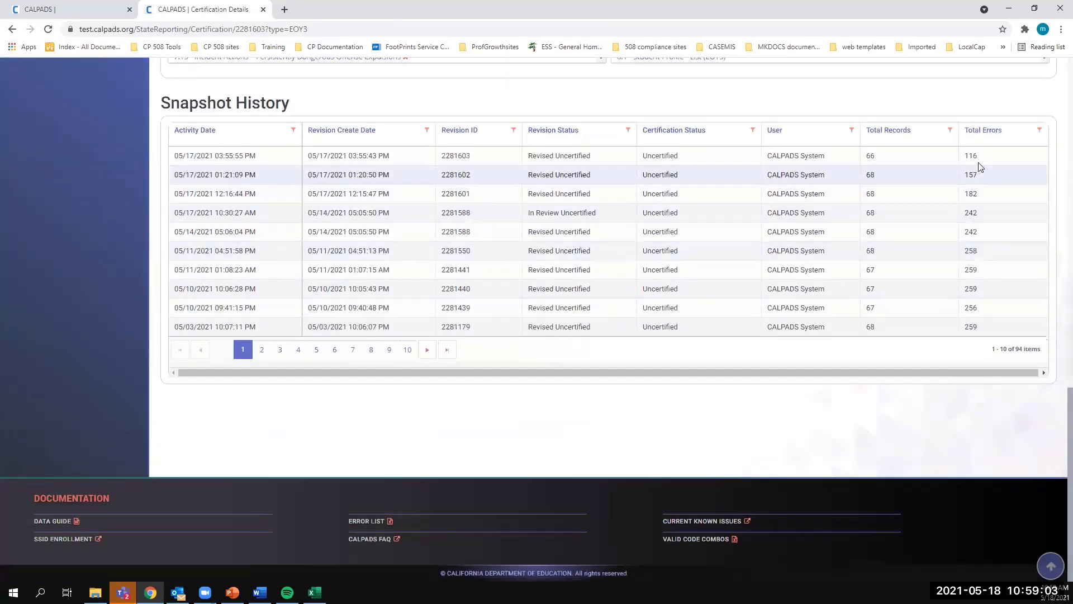
pyautogui.moveTo(978, 156); pyautogui.dragTo(956, 155)
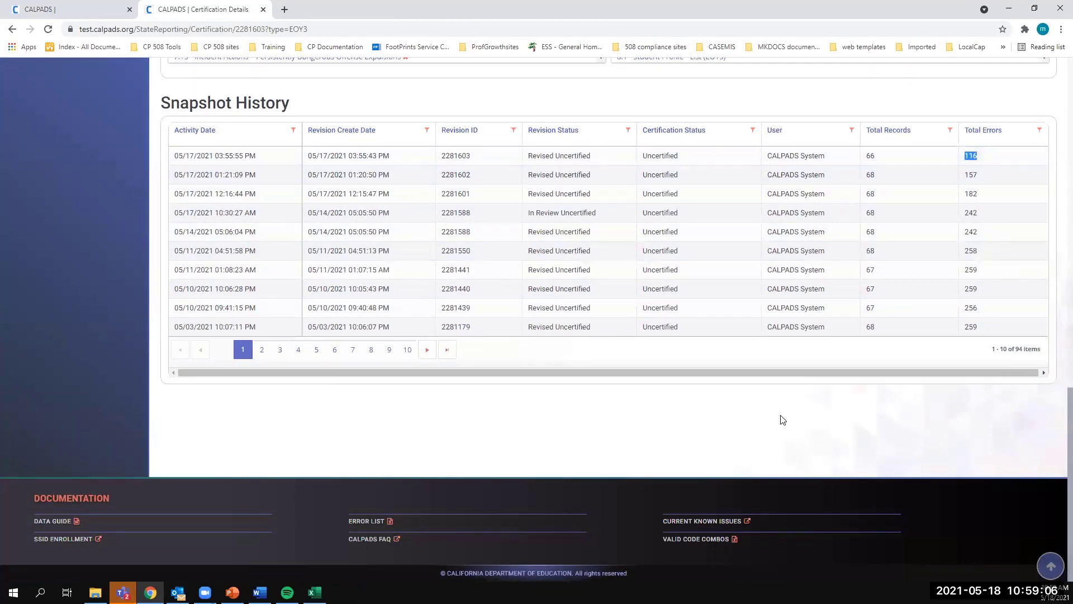
# Return to the revision summary of the Certification Details and highlight the Total Errors value
pyautogui.scroll(6, 764, 421)
pyautogui.scroll(10, 764, 415)
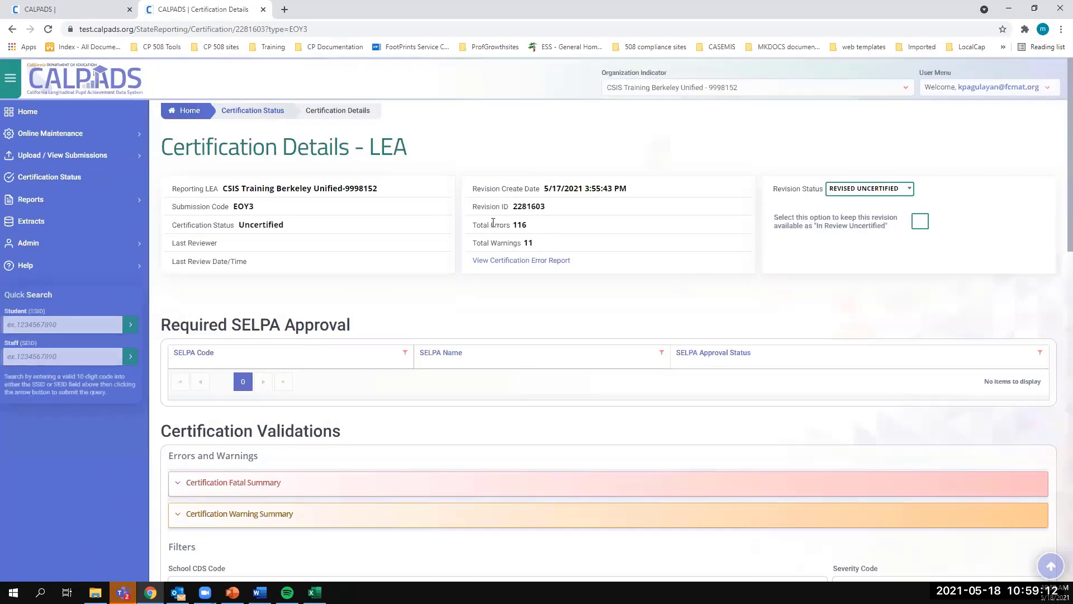
pyautogui.doubleClick(526, 225)
pyautogui.click(599, 304)
# Expand the Certification Fatal Summary and review its listed error messages and counts
pyautogui.scroll(-1, 596, 277)
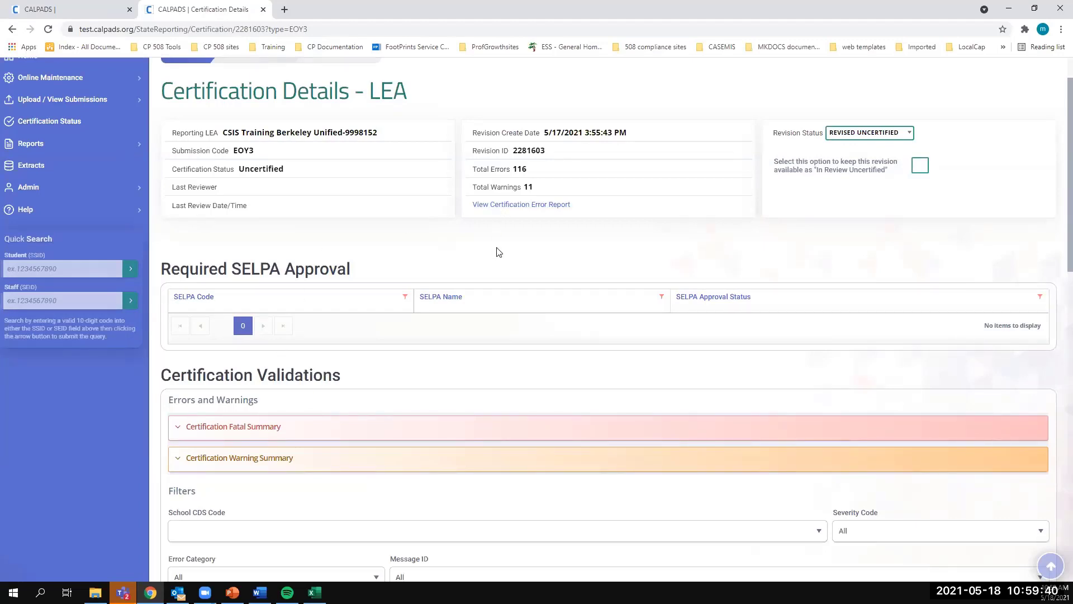
pyautogui.scroll(-4, 498, 252)
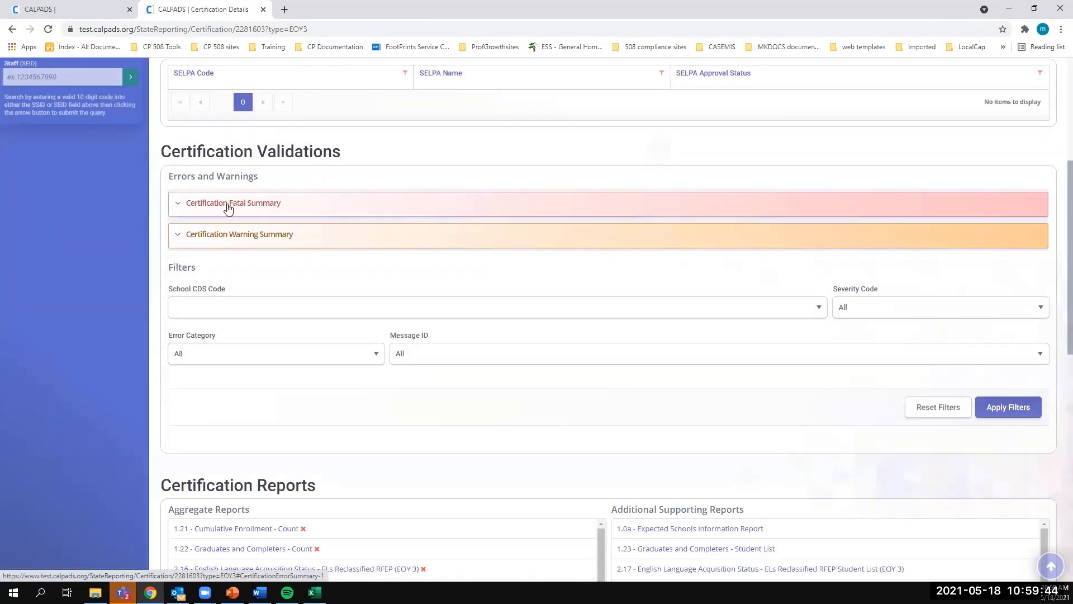
pyautogui.click(228, 208)
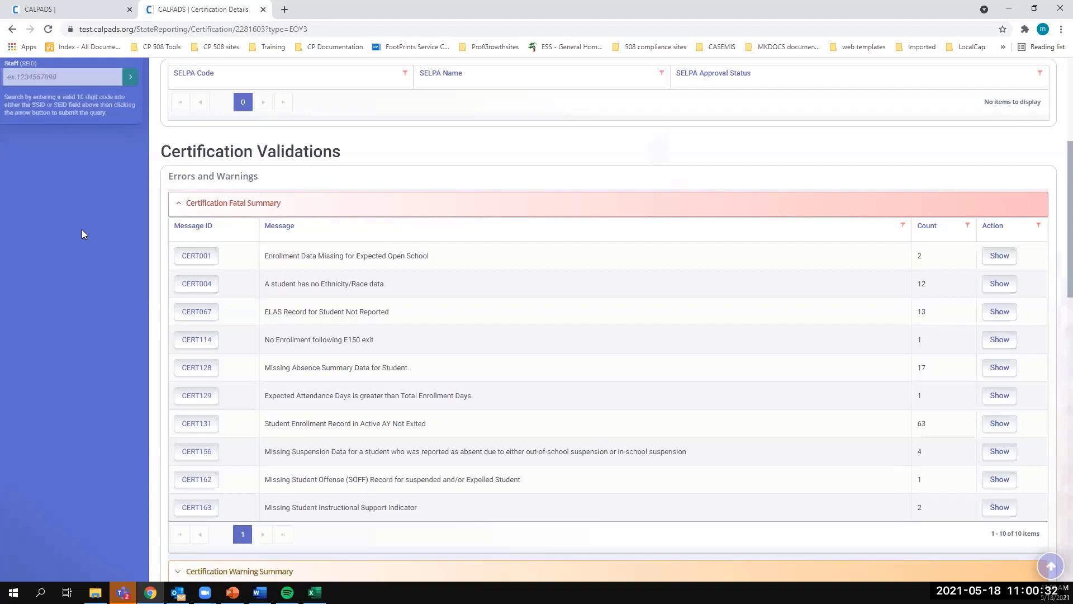
pyautogui.scroll(-2, 81, 233)
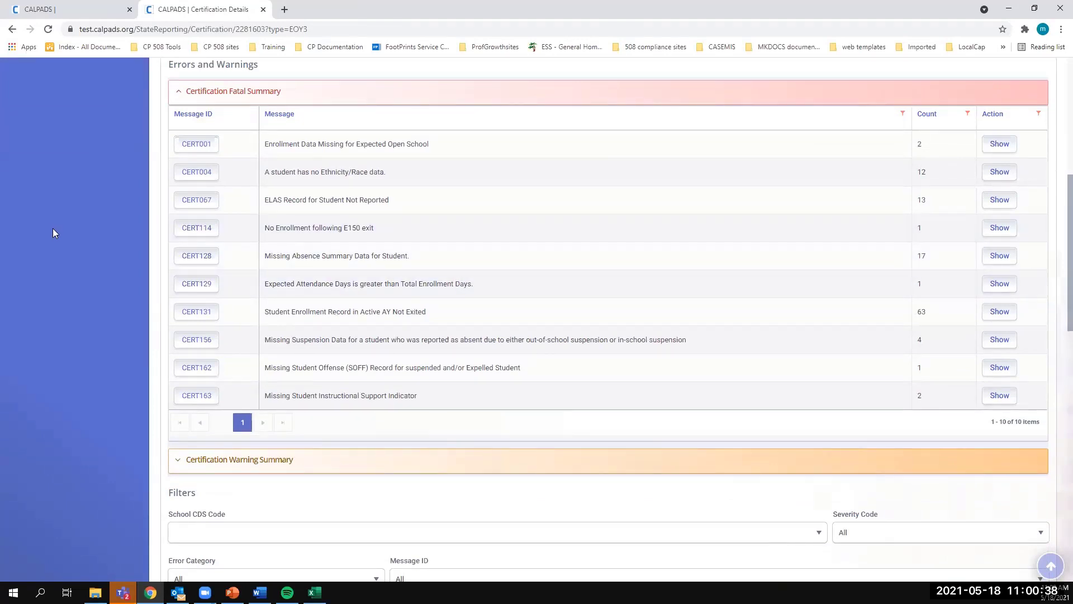
pyautogui.scroll(1, 54, 232)
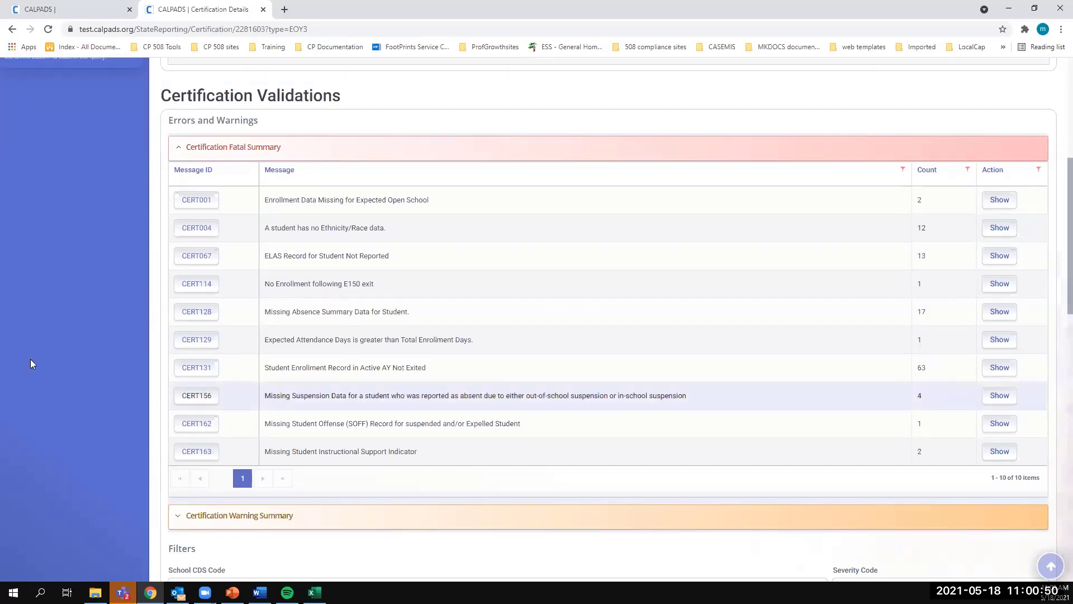
pyautogui.scroll(-1, 57, 366)
pyautogui.scroll(-1, 58, 367)
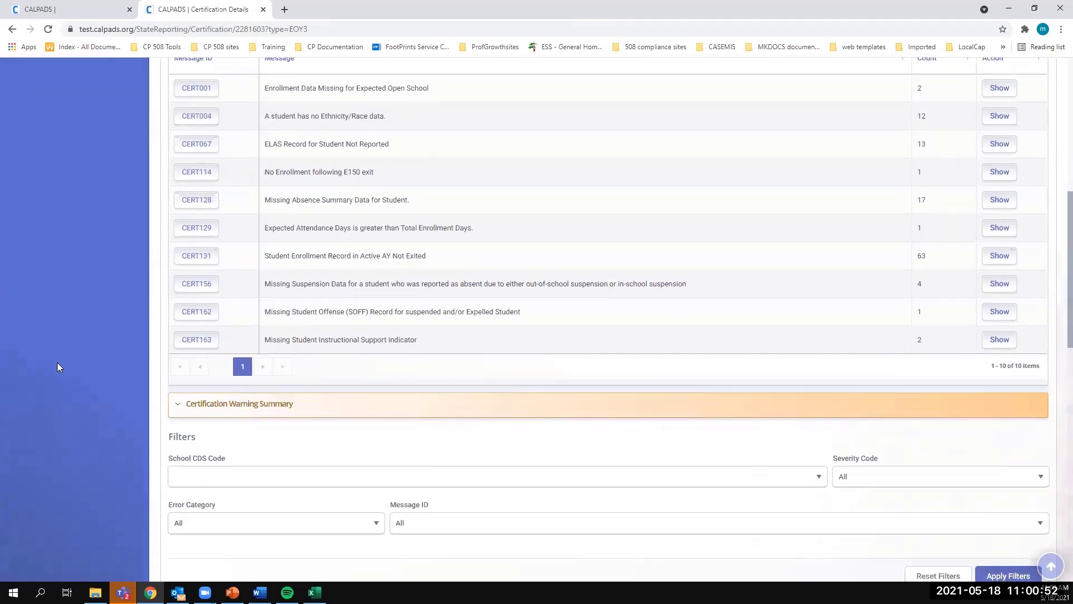
pyautogui.scroll(2, 59, 368)
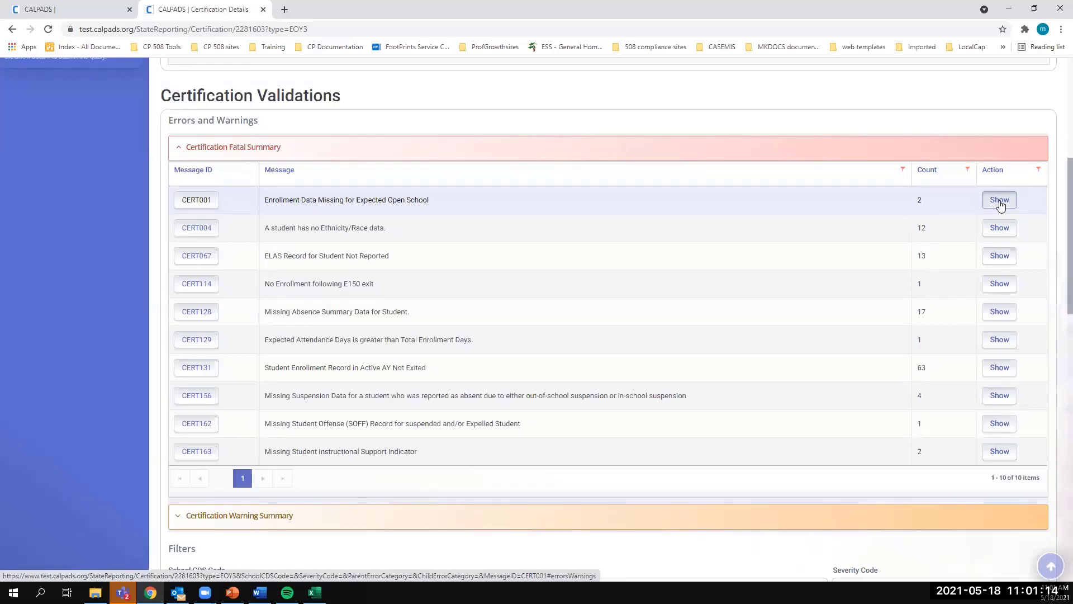
# Open the CERT001 error documentation from the fatal summary and read its description, validated fields and suggested resolution
pyautogui.click(191, 208)
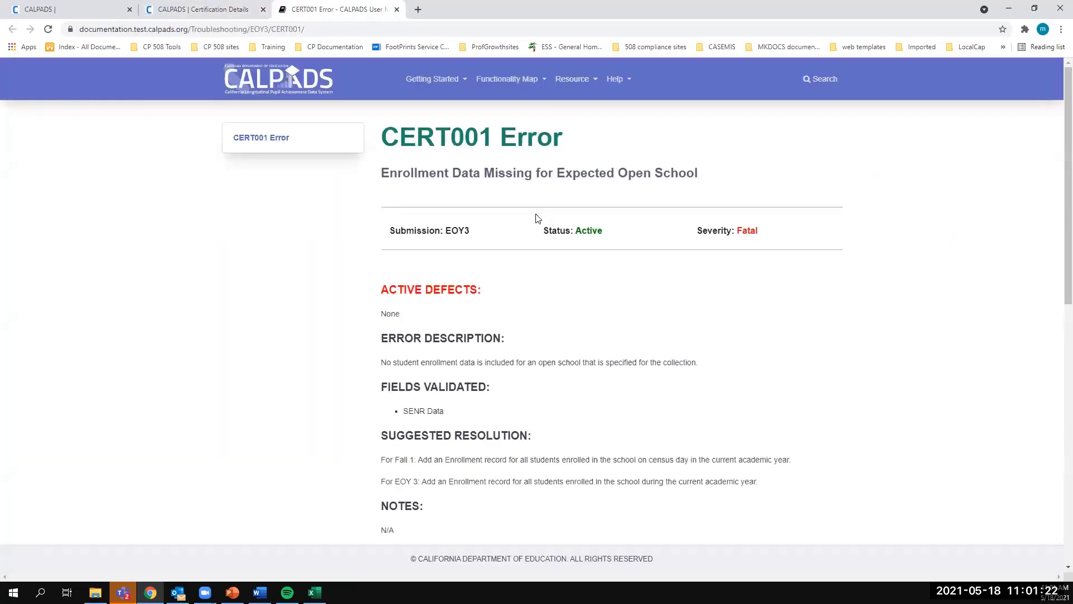
pyautogui.scroll(-2, 537, 218)
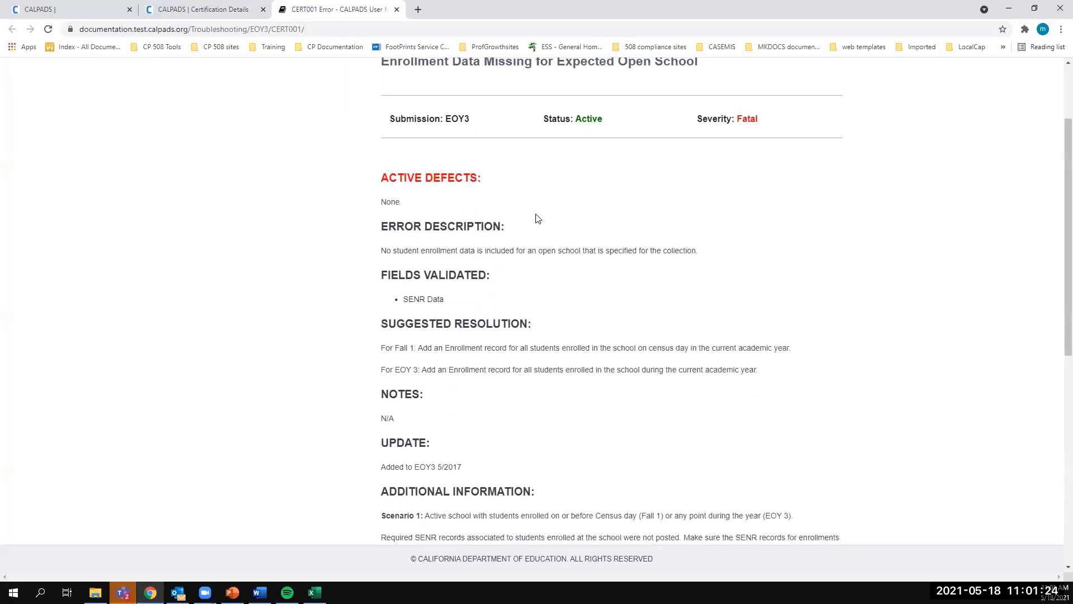
pyautogui.scroll(-1, 538, 234)
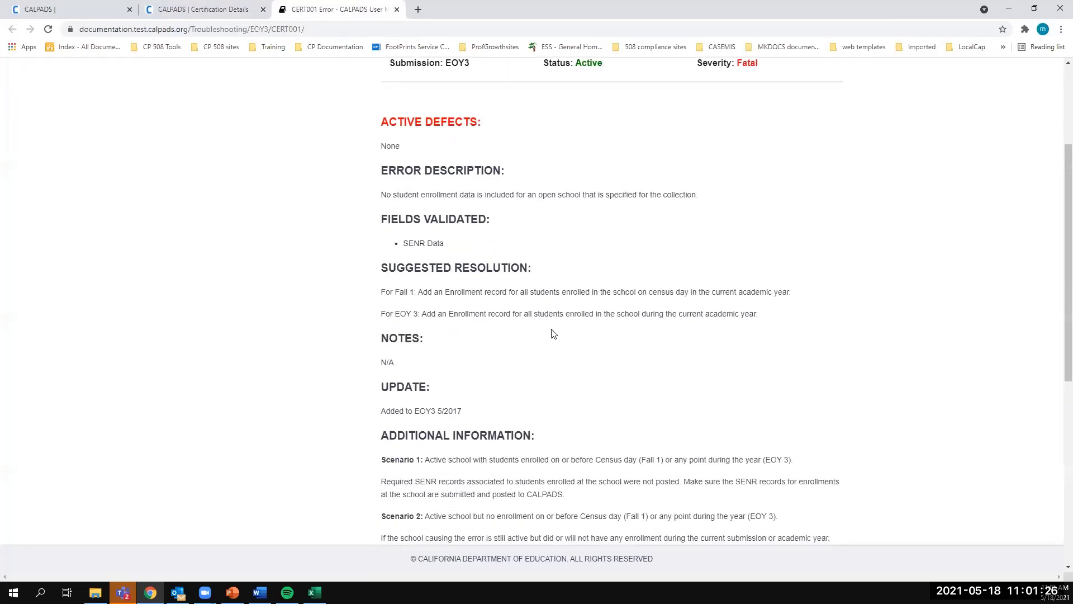
pyautogui.scroll(2, 554, 333)
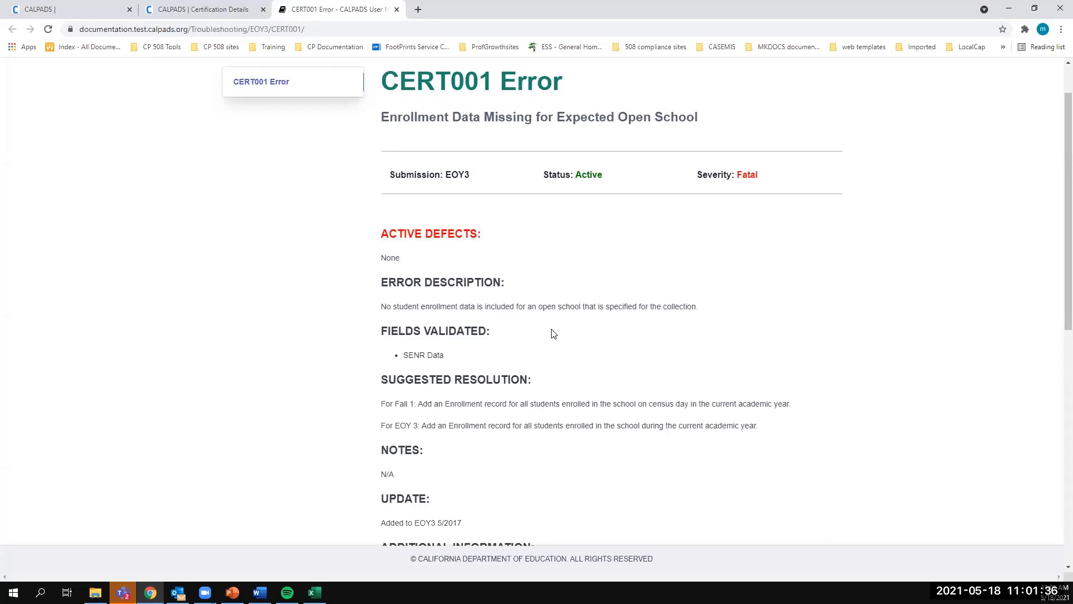
# Revisit the CERT001 message ID in the Certification Fatal Summary and return to its error documentation
pyautogui.click(219, 10)
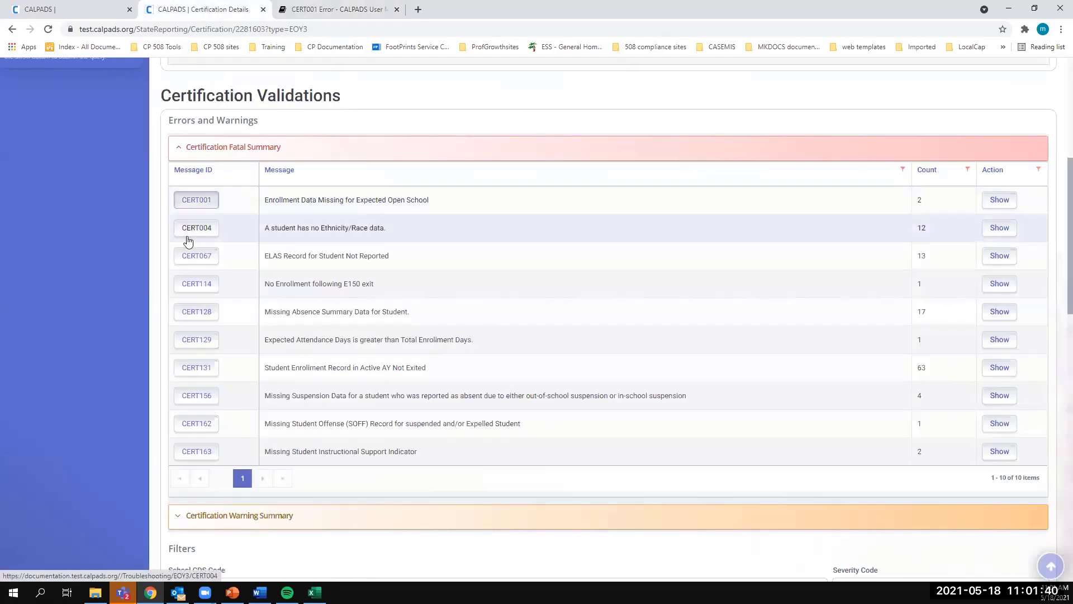
pyautogui.click(183, 204)
pyautogui.click(376, 7)
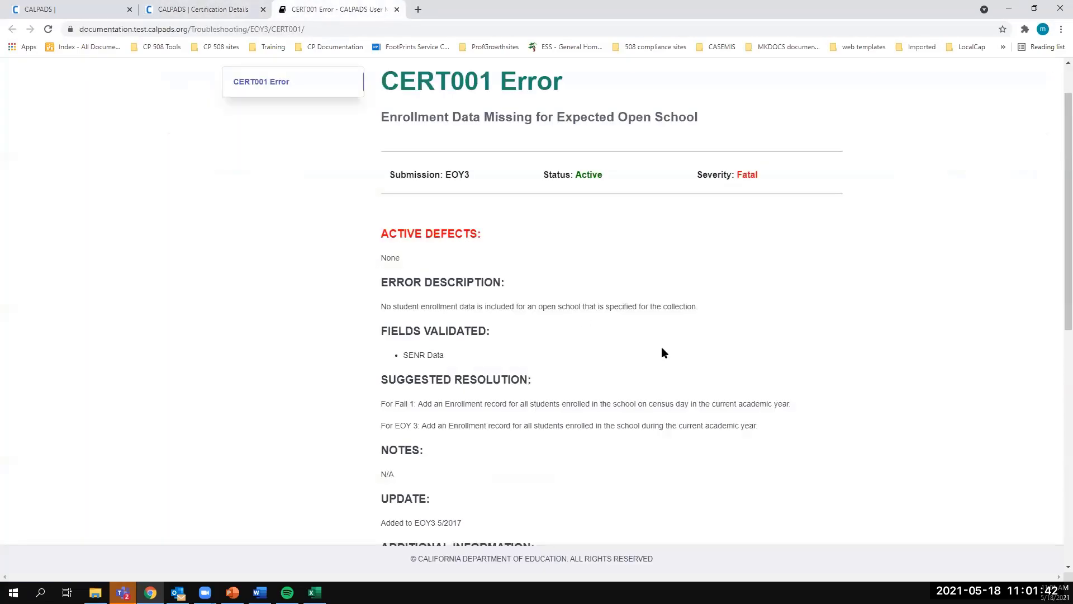
# Highlight the CERT001 page's sections from Error Description through Update, and its Active Defects section
pyautogui.scroll(-3, 662, 347)
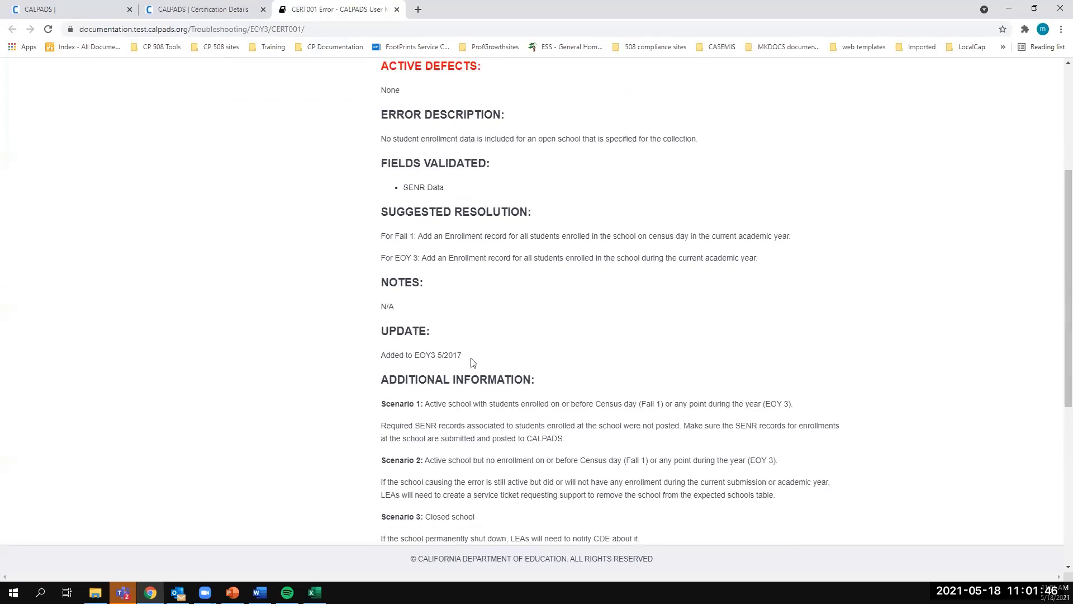
pyautogui.moveTo(470, 363); pyautogui.dragTo(379, 292)
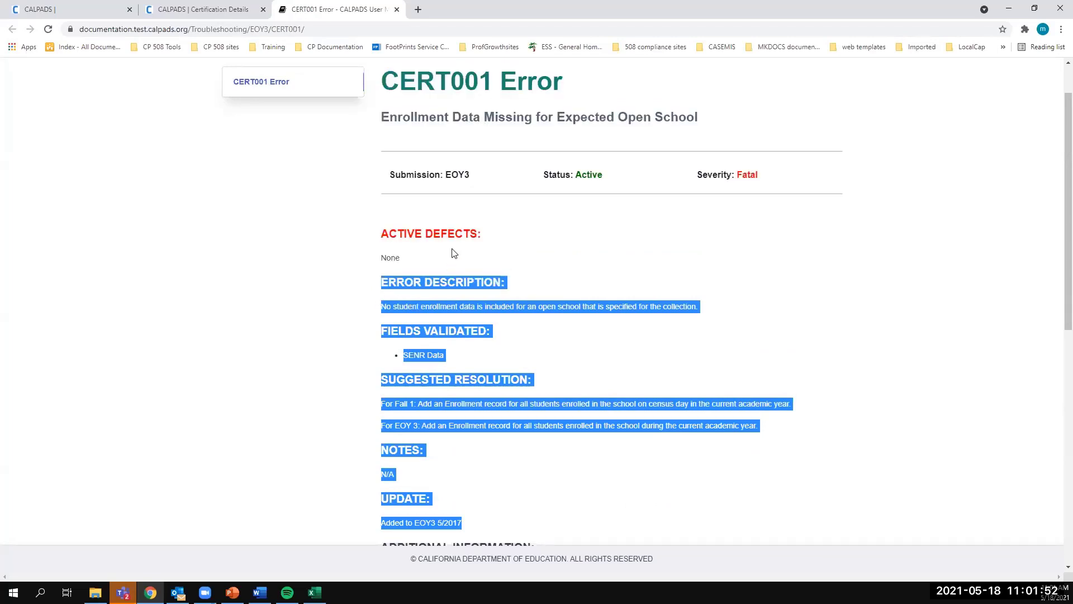
pyautogui.moveTo(411, 251); pyautogui.dragTo(382, 240)
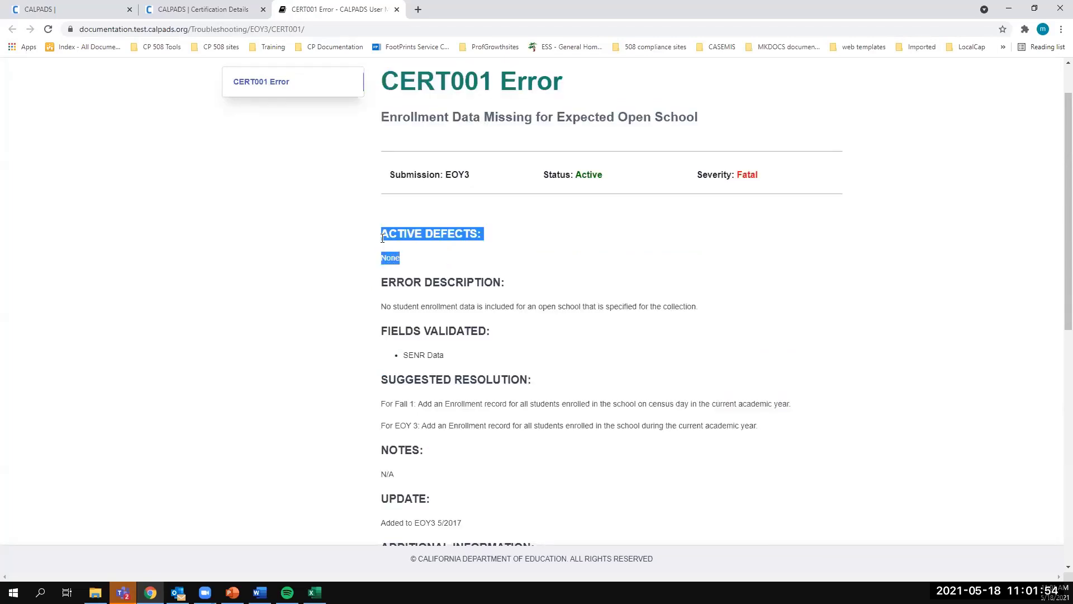
pyautogui.click(330, 242)
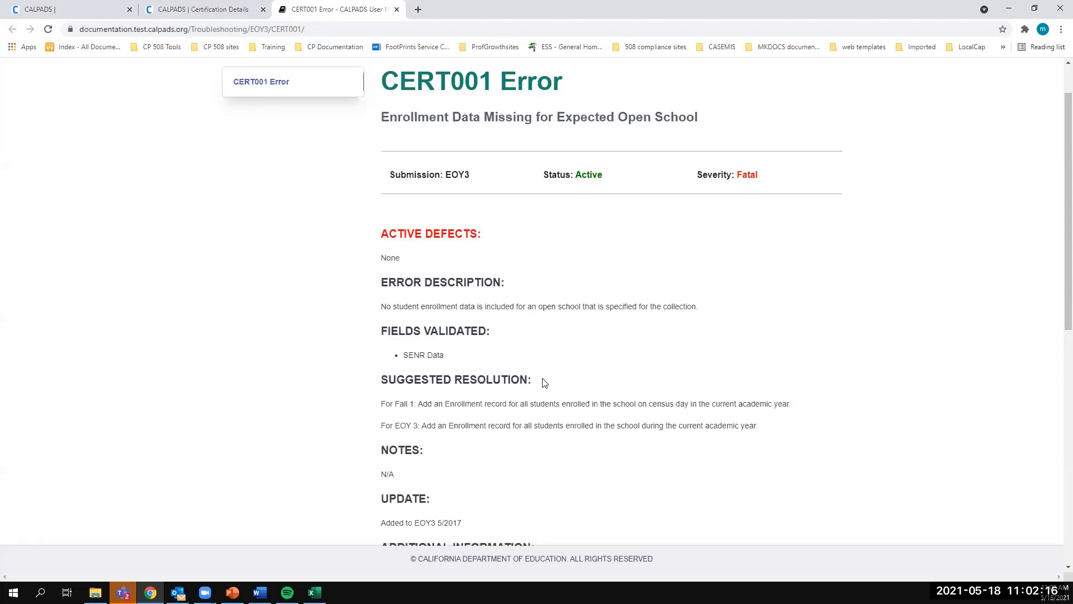
# Read the Additional Information for CERT001, highlighting the Scenario 3 heading and parts of the Scenario 1 text
pyautogui.scroll(-7, 545, 382)
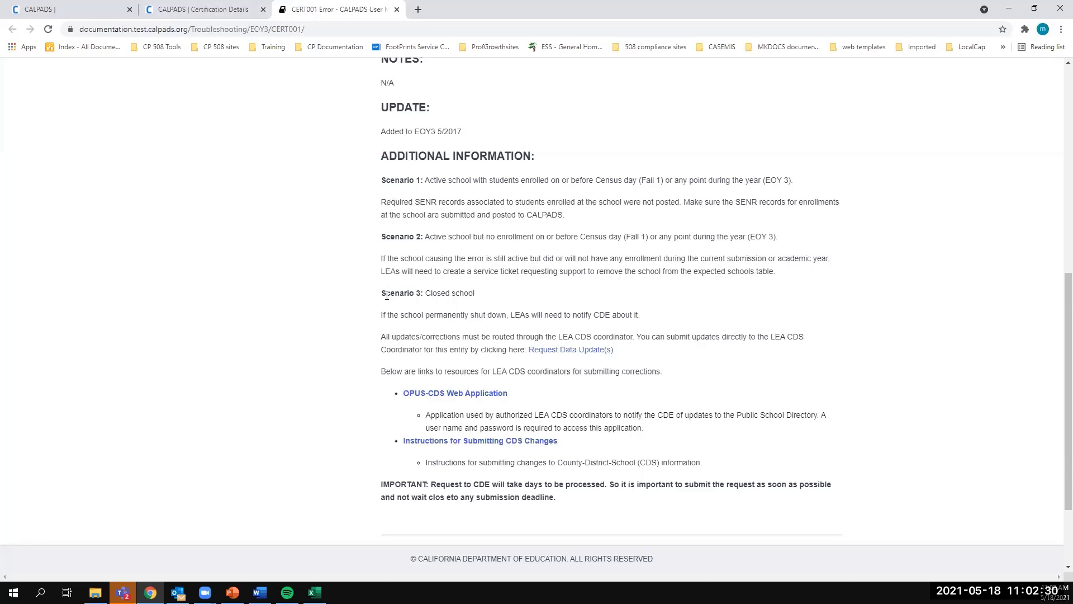
pyautogui.moveTo(501, 294); pyautogui.dragTo(395, 294)
pyautogui.click(464, 261)
pyautogui.moveTo(443, 183); pyautogui.dragTo(686, 188)
pyautogui.click(620, 217)
pyautogui.moveTo(587, 219); pyautogui.dragTo(549, 216)
pyautogui.click(302, 277)
# Examine Scenario 2 about active schools without enrollment and highlight its heading and paragraph
pyautogui.scroll(-1, 302, 277)
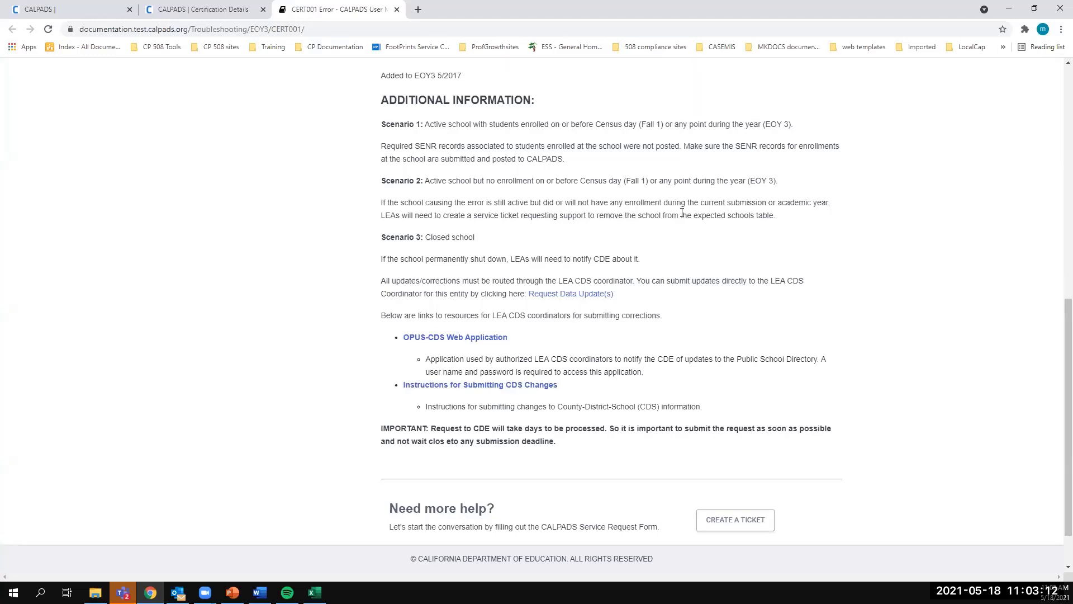
pyautogui.moveTo(744, 216); pyautogui.dragTo(748, 217)
pyautogui.click(784, 222)
pyautogui.moveTo(777, 216); pyautogui.dragTo(401, 180)
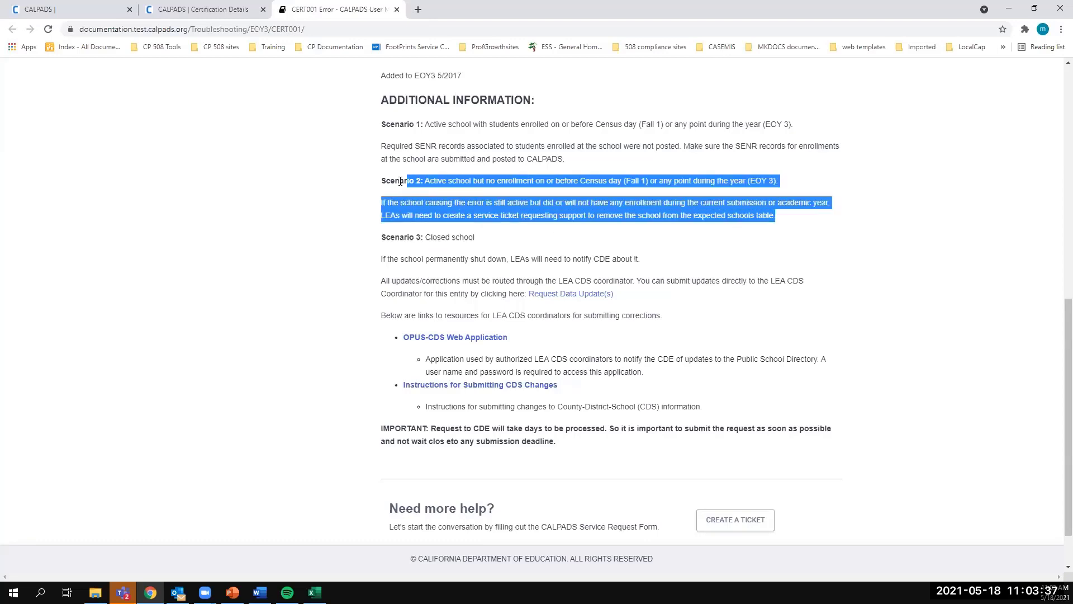
pyautogui.click(329, 215)
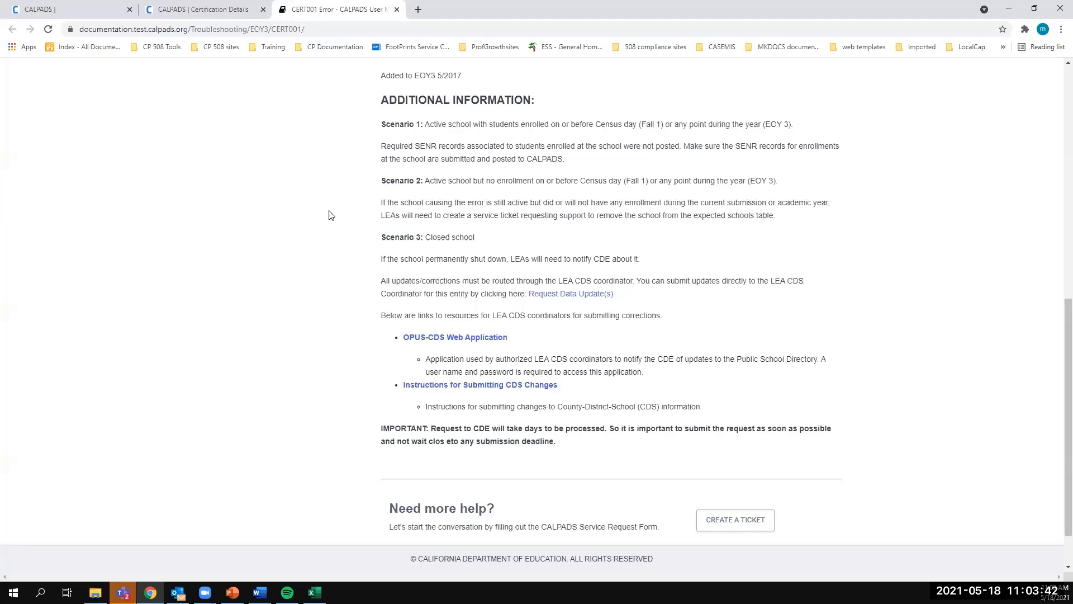
# Highlight the Scenario 2 wording on removing the school from the expected schools table, and the whole scenario
pyautogui.moveTo(776, 216); pyautogui.dragTo(610, 217)
pyautogui.click(755, 236)
pyautogui.moveTo(776, 215); pyautogui.dragTo(635, 216)
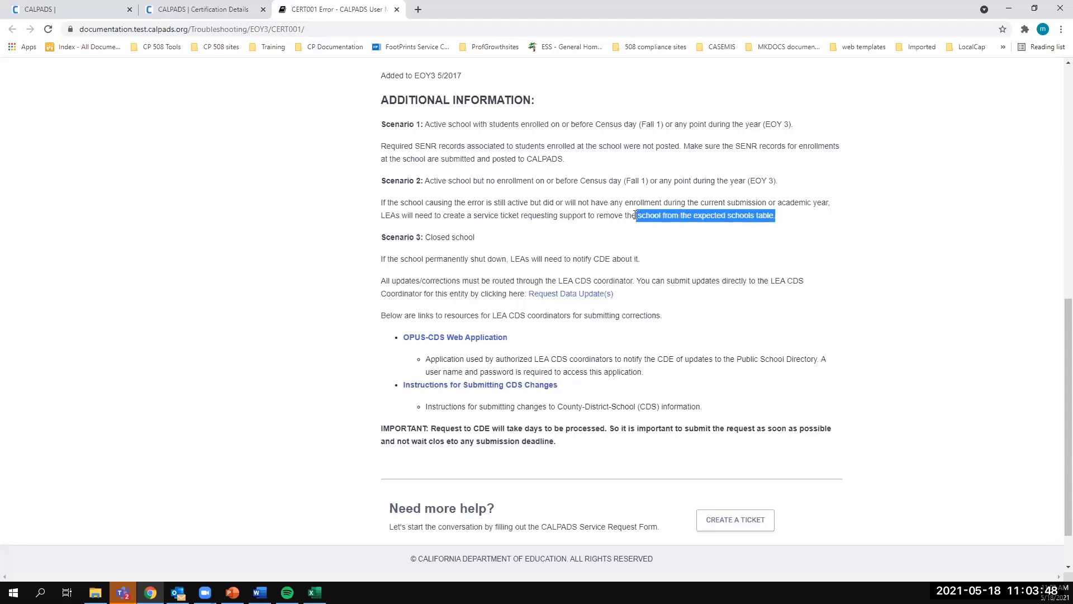
pyautogui.click(680, 242)
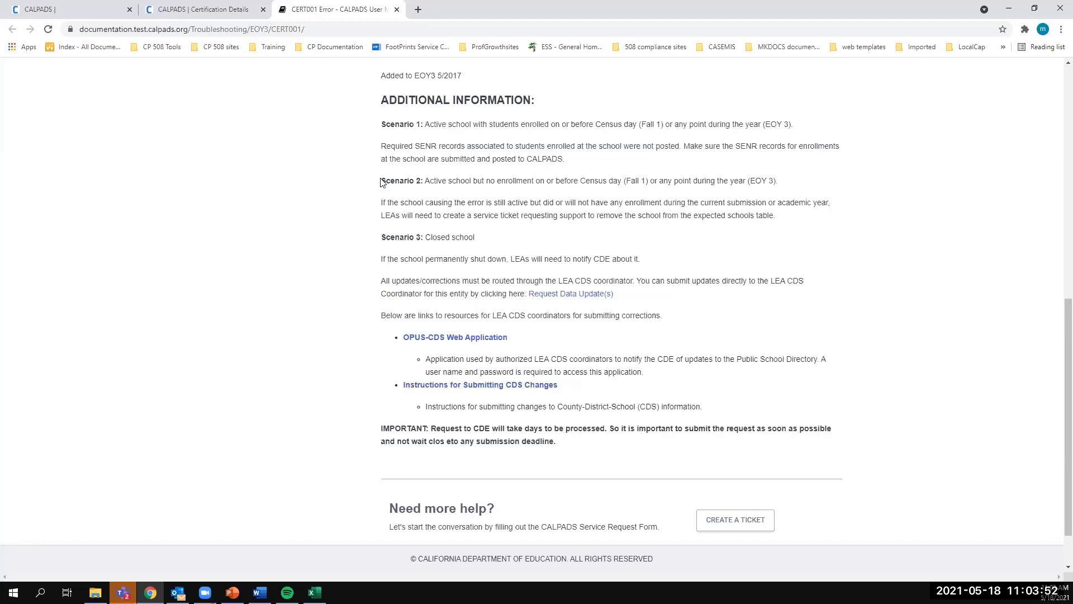
pyautogui.moveTo(381, 182); pyautogui.dragTo(789, 217)
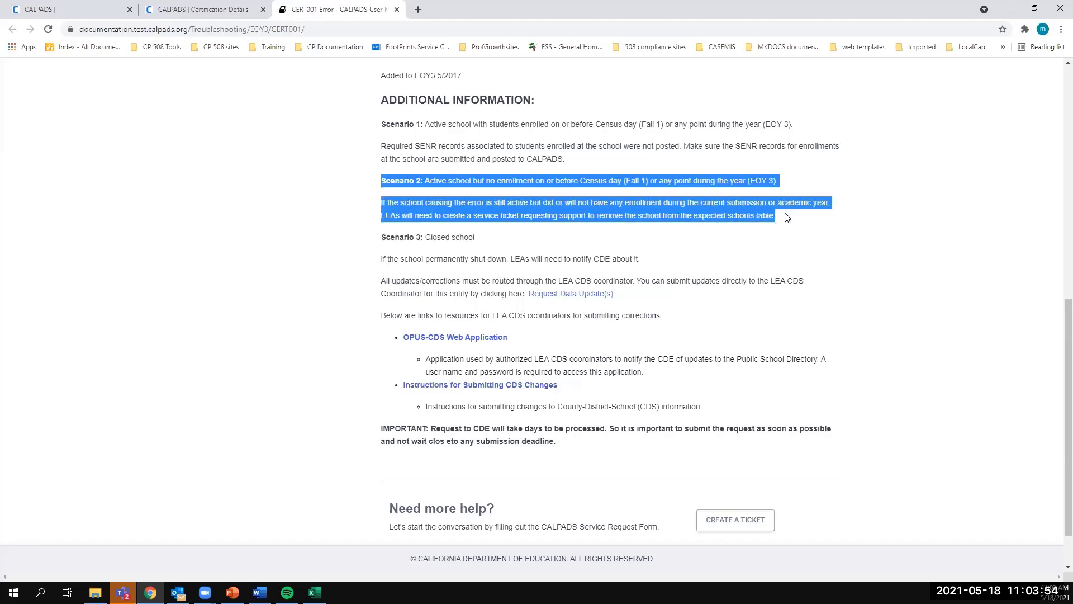
pyautogui.click(708, 214)
# Read Scenario 3 about closed schools and highlight the instruction to notify CDE
pyautogui.scroll(-2, 733, 231)
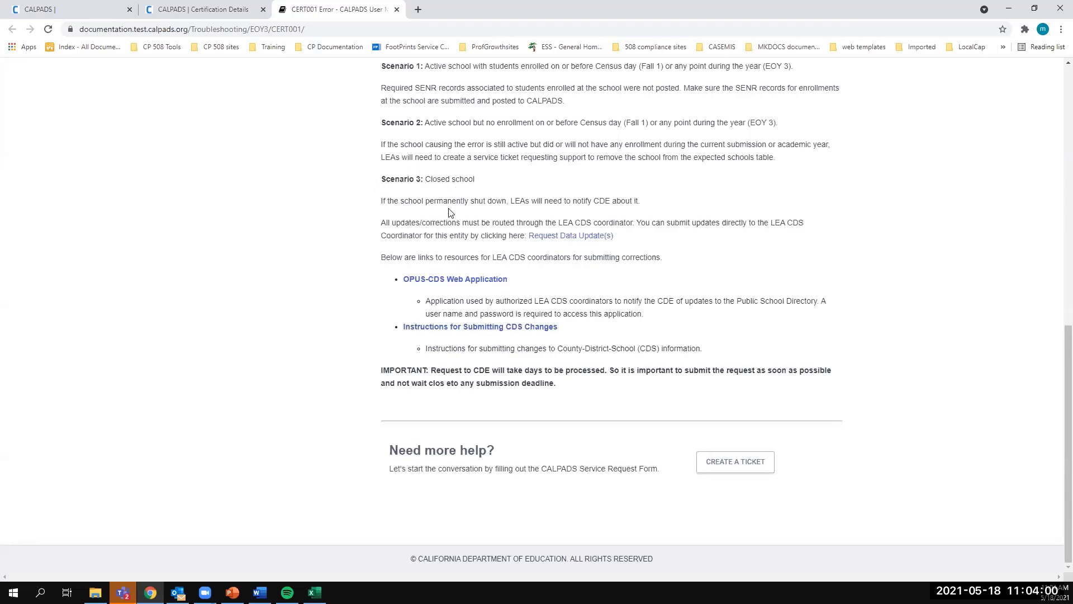
pyautogui.moveTo(458, 211); pyautogui.dragTo(496, 214)
pyautogui.click(534, 201)
pyautogui.moveTo(576, 200); pyautogui.dragTo(643, 204)
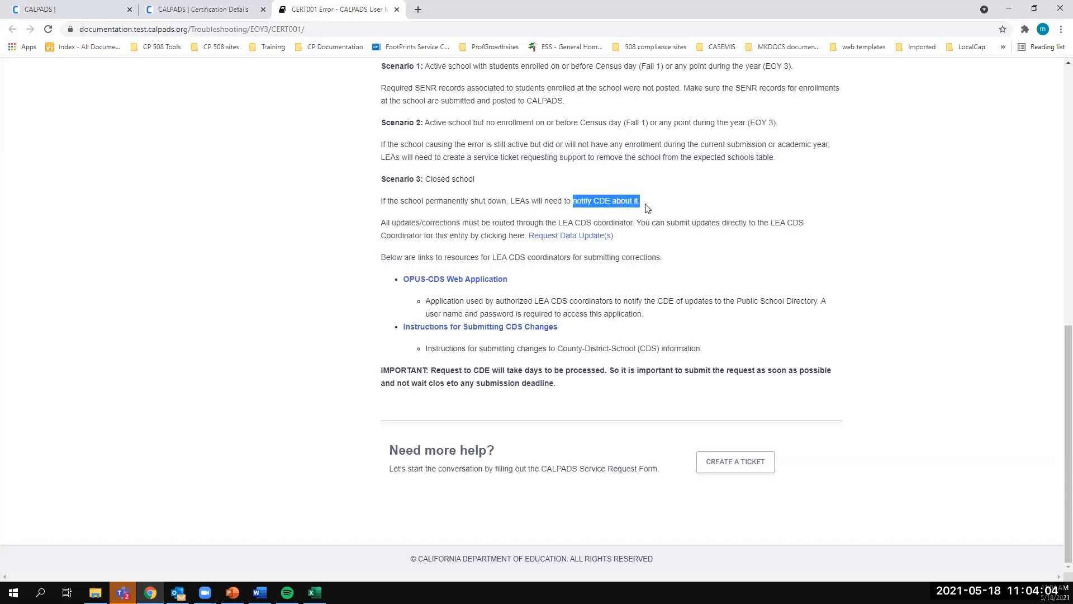
pyautogui.click(298, 230)
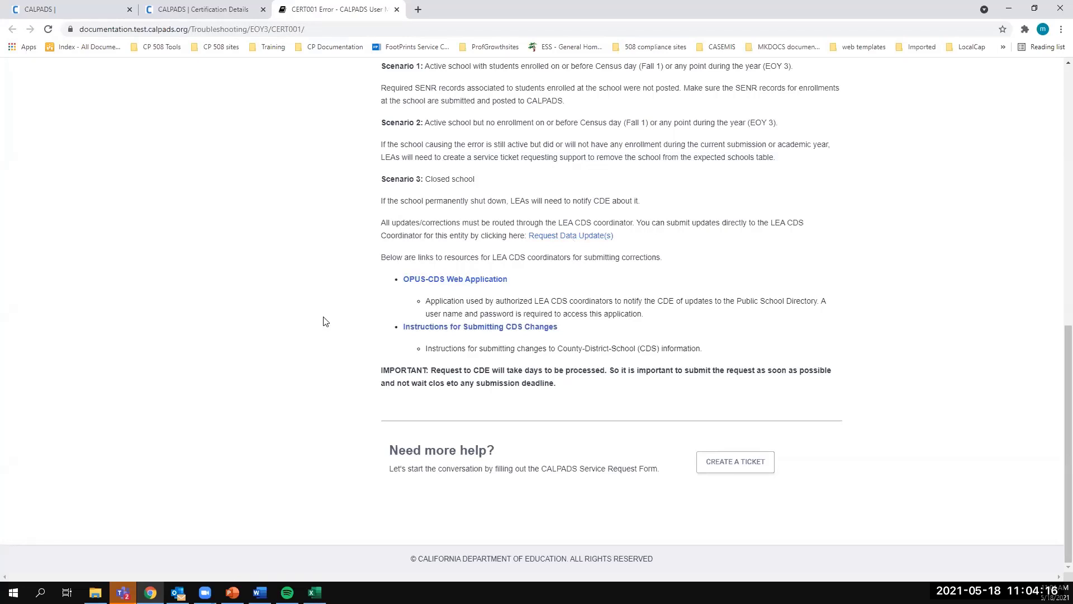
# Highlight the guidance from Scenario 2 through the instructions for submitting CDS changes
pyautogui.moveTo(383, 122); pyautogui.dragTo(726, 356)
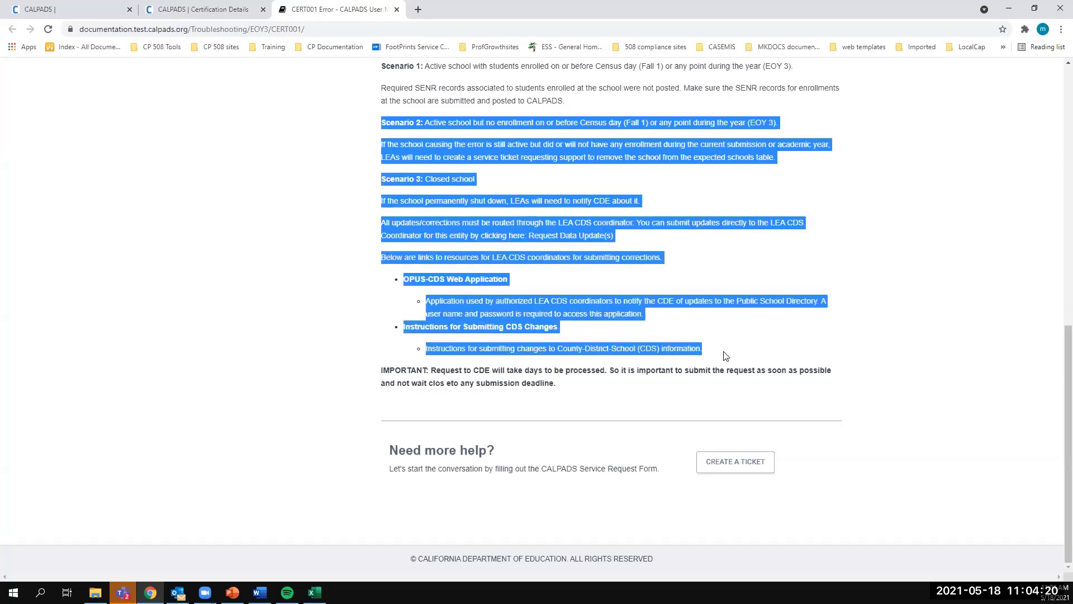
pyautogui.click(326, 276)
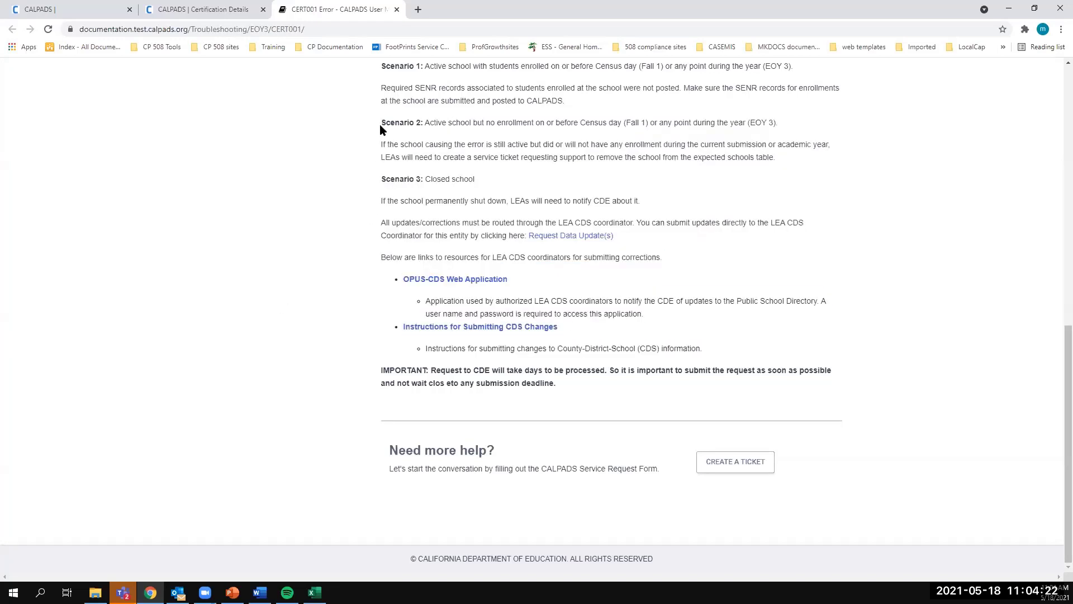
pyautogui.moveTo(381, 124); pyautogui.dragTo(716, 348)
pyautogui.click(350, 292)
pyautogui.scroll(1, 271, 320)
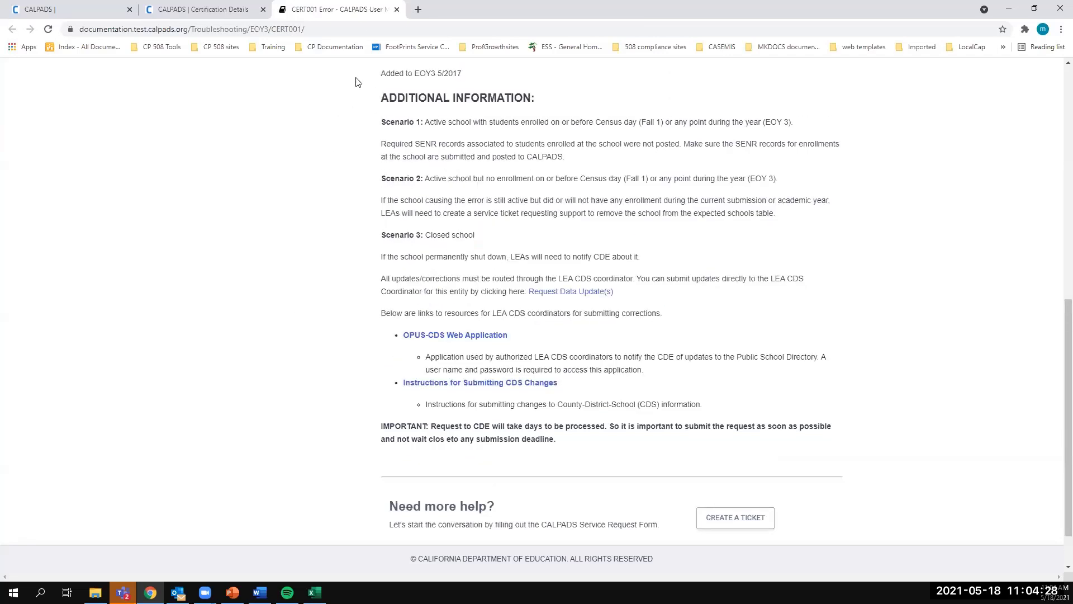
# Close the CERT001 documentation and open the CERT128 error documentation from the Certification Fatal Summary
pyautogui.click(397, 10)
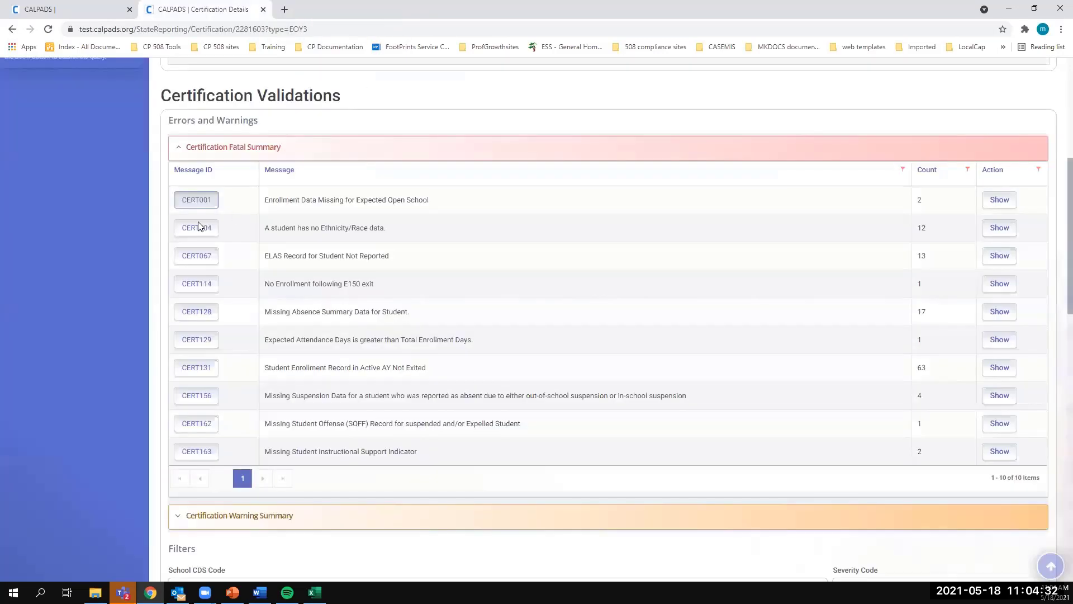
pyautogui.scroll(-1, 66, 255)
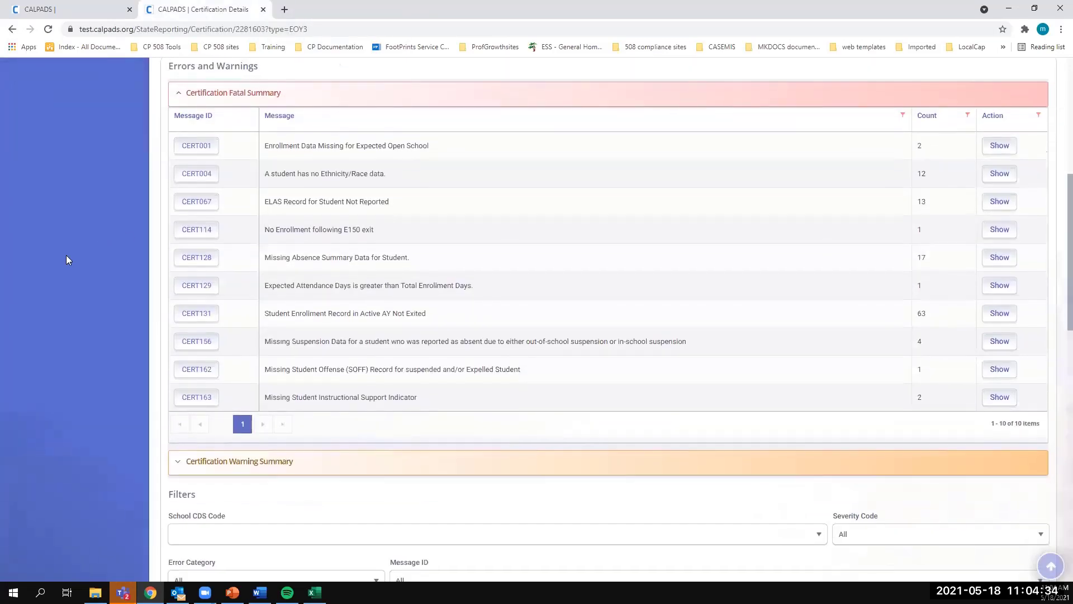
pyautogui.click(191, 260)
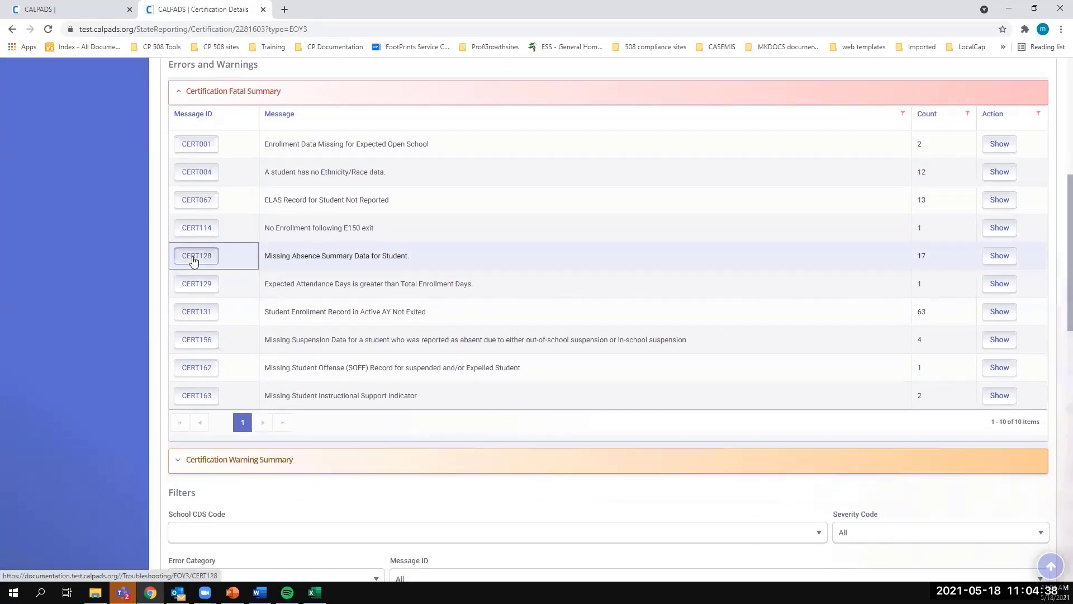
pyautogui.click(193, 261)
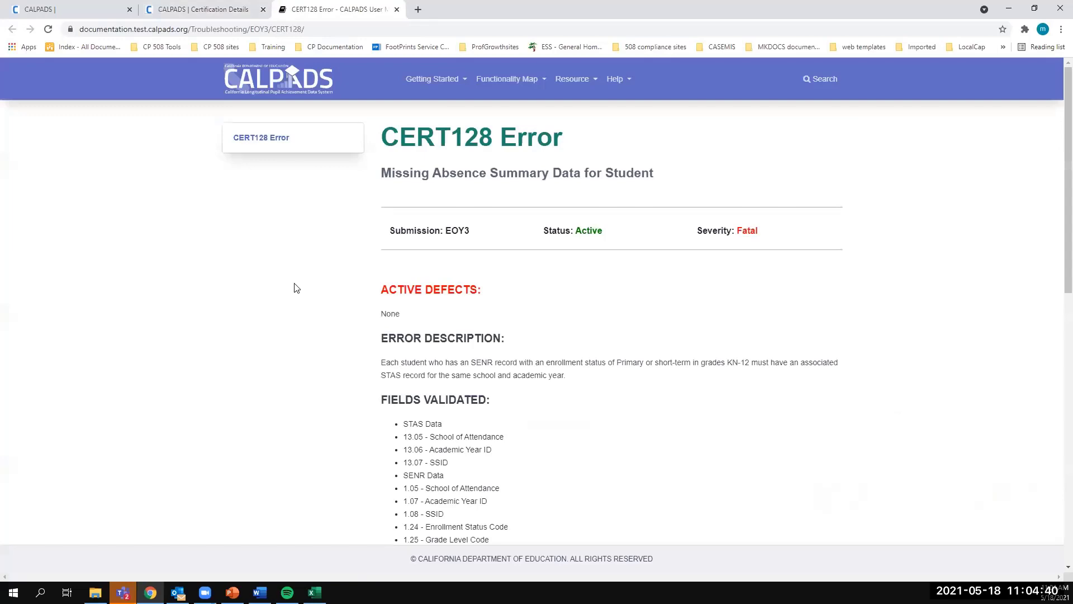
# Read the CERT128 error documentation through to the suggested resolution and highlight the error description
pyautogui.scroll(-10, 294, 288)
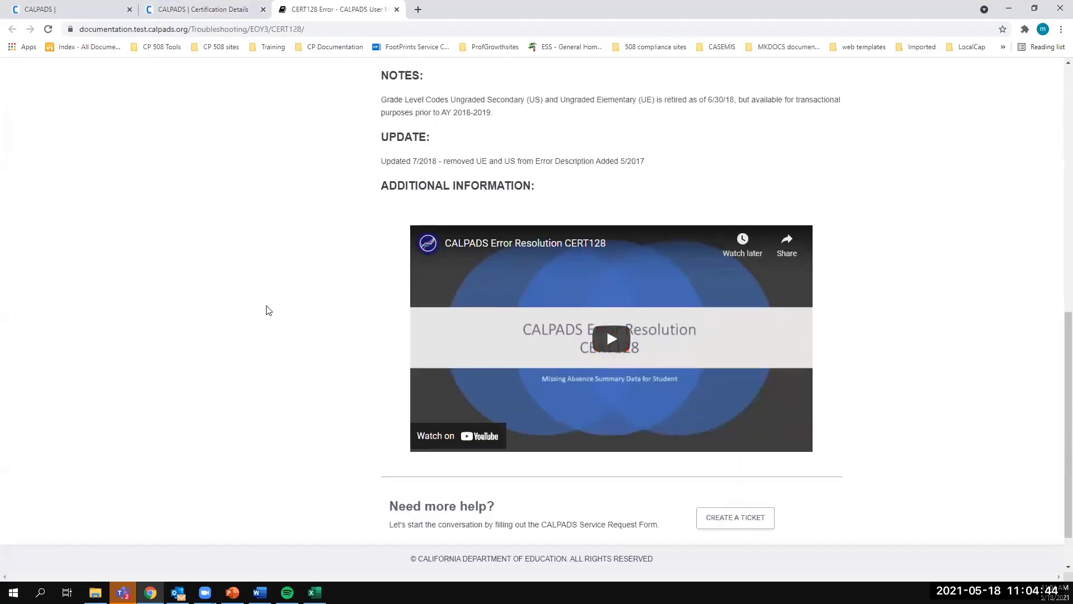
pyautogui.scroll(8, 268, 311)
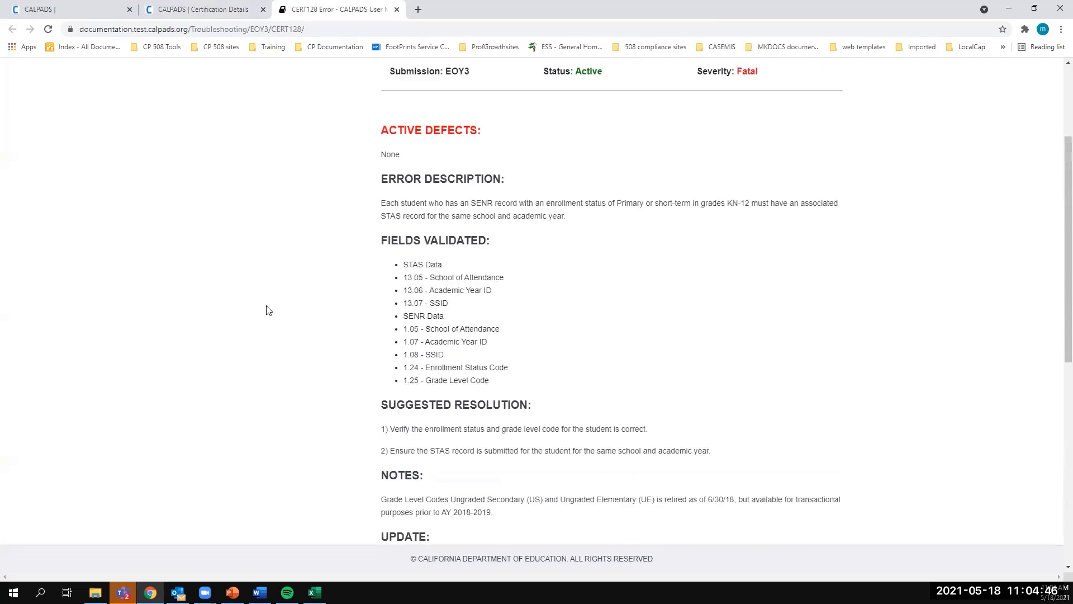
pyautogui.moveTo(382, 251); pyautogui.dragTo(858, 268)
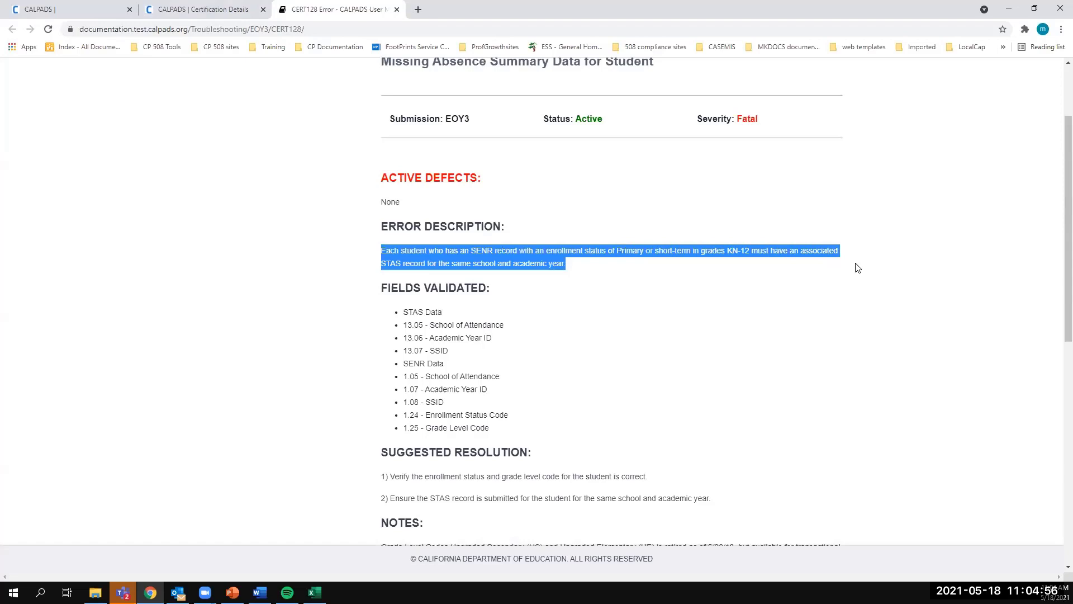
pyautogui.click(680, 319)
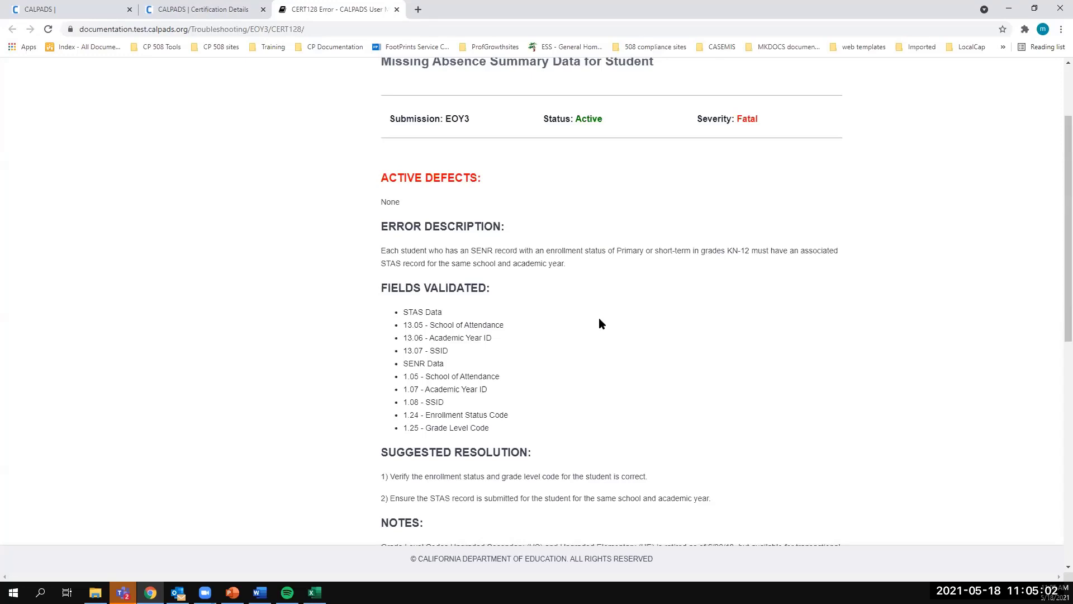
pyautogui.scroll(-5, 598, 317)
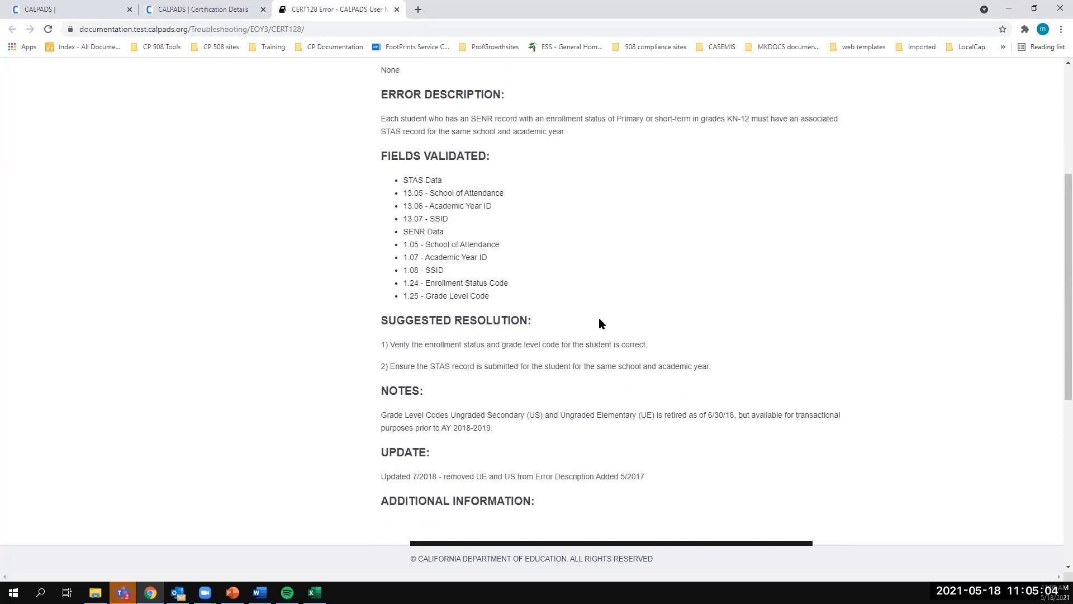
pyautogui.scroll(-2, 587, 307)
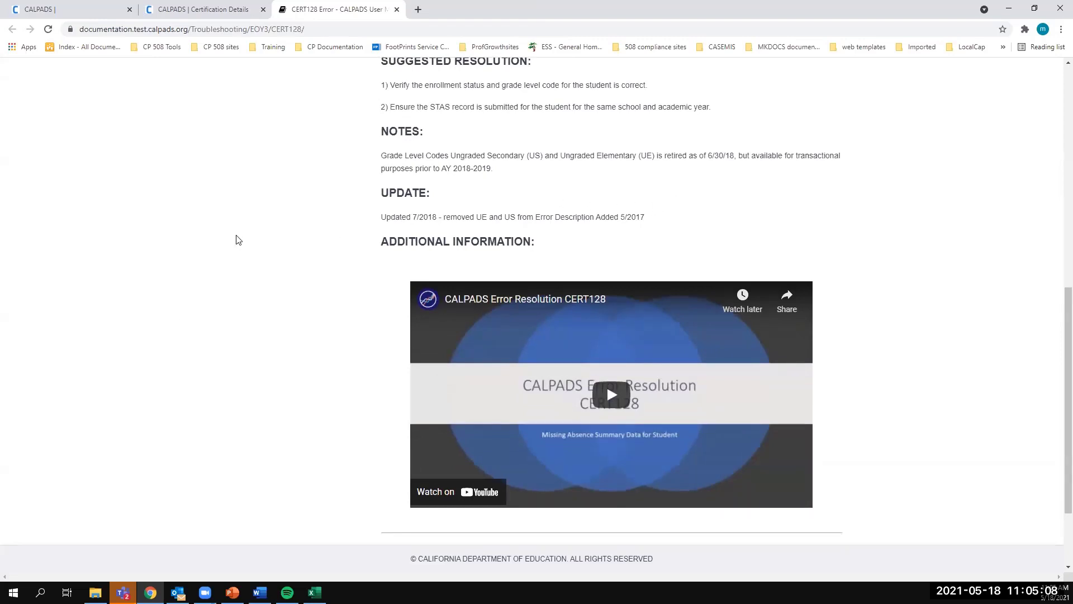
# Open the CALPADS Error Resolution CERT128 video on YouTube and review its table of contents
pyautogui.click(209, 11)
pyautogui.click(309, 9)
pyautogui.scroll(-2, 233, 323)
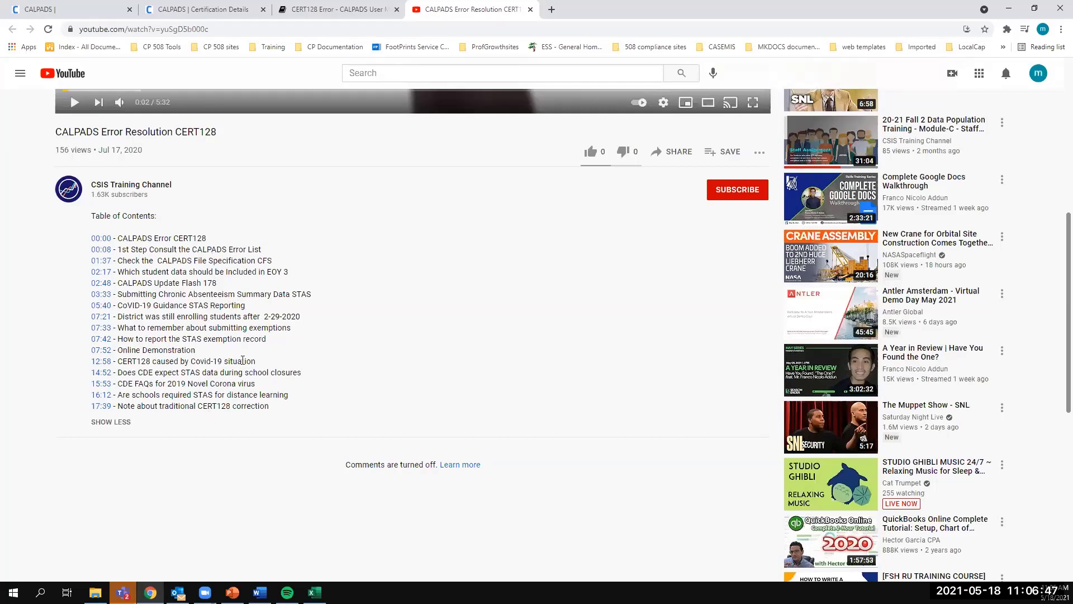
pyautogui.scroll(2, 246, 359)
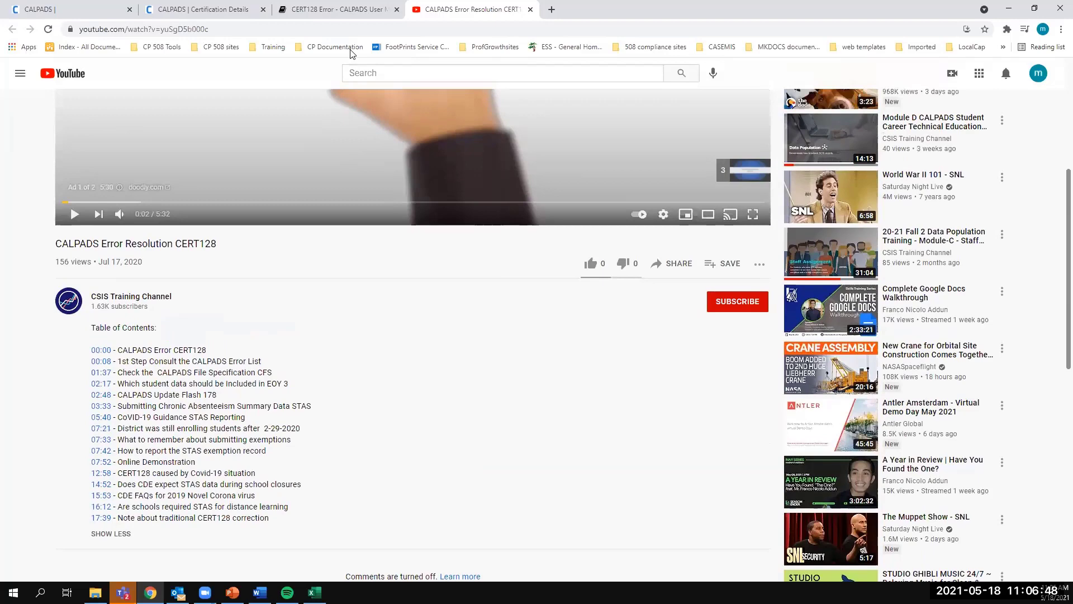
# Return to the certification details and show the student records behind the CERT128 fatal error
pyautogui.click(347, 10)
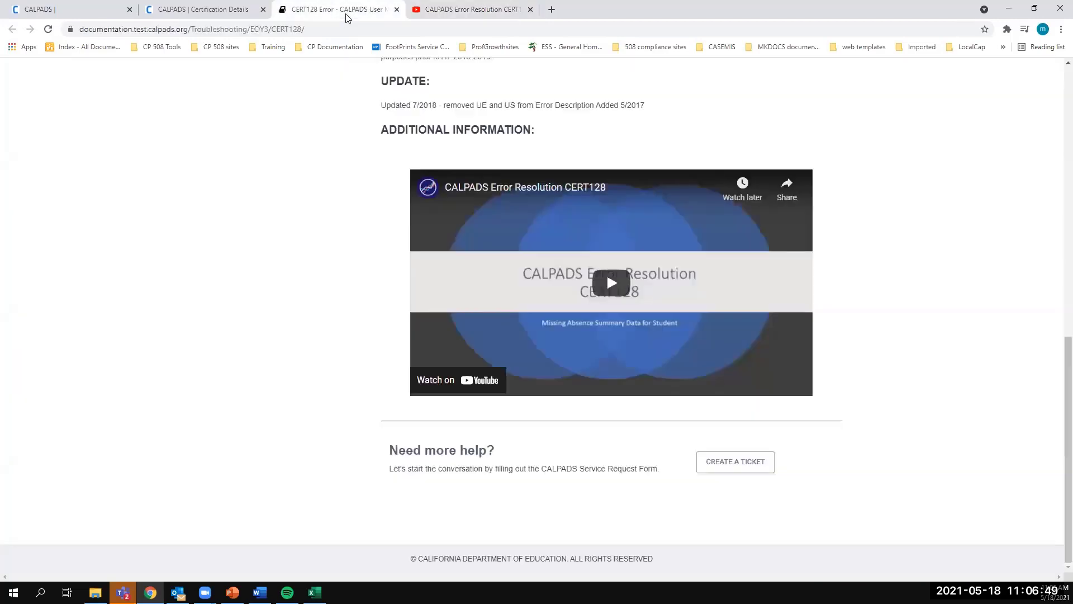
pyautogui.click(215, 9)
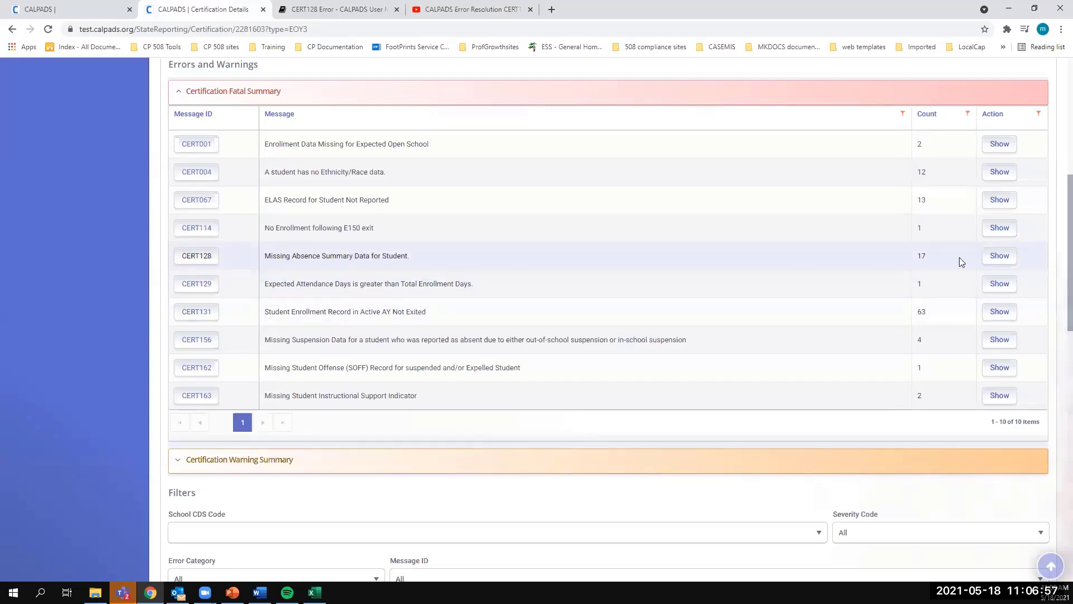
pyautogui.click(999, 260)
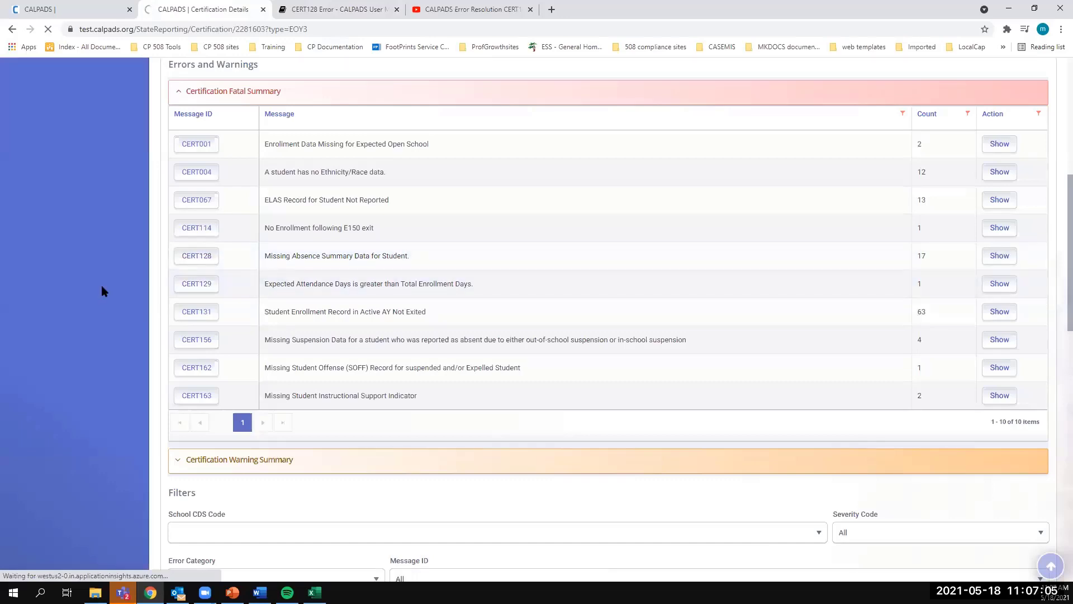
pyautogui.scroll(-2, 102, 291)
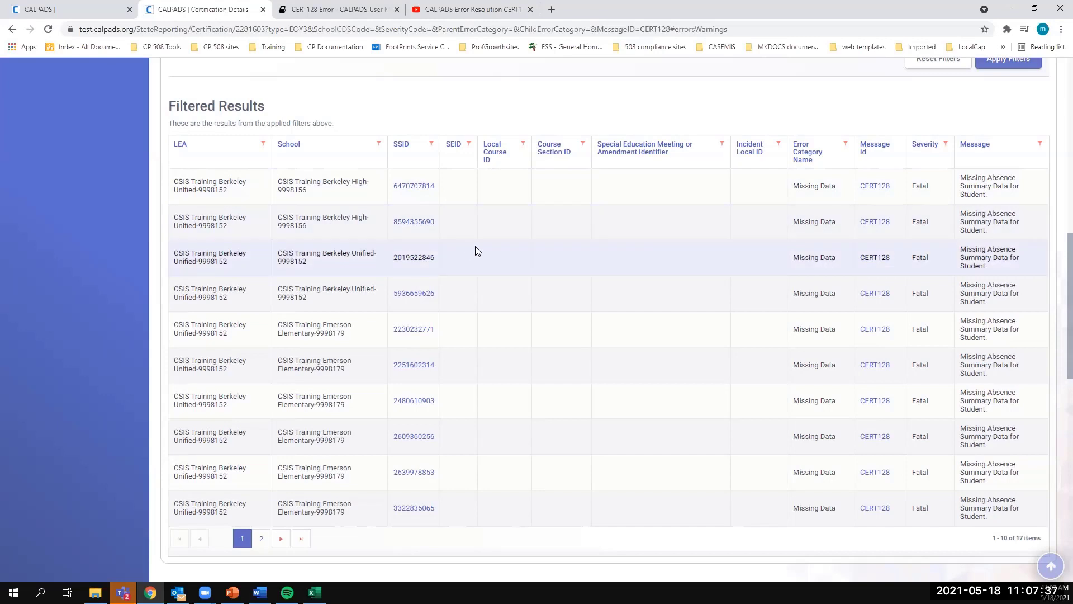
# Open the student details of the first Berkeley High CERT128 result in a new tab and view them
pyautogui.rightClick(417, 191)
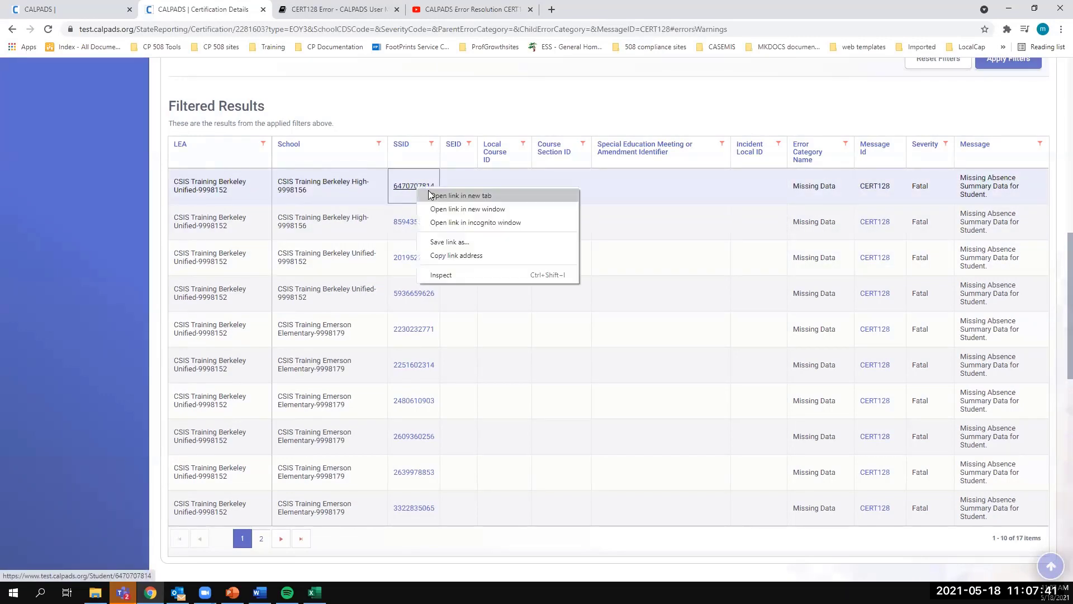
pyautogui.click(433, 194)
pyautogui.click(322, 8)
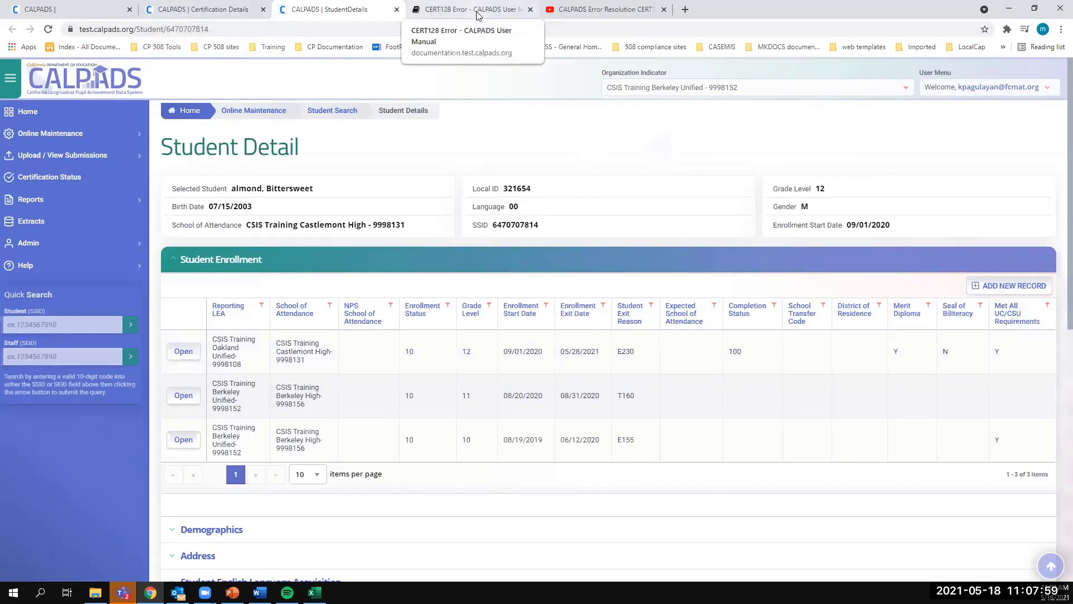
# Recheck the error description in the CERT128 documentation and return to the student's details
pyautogui.click(423, 14)
pyautogui.scroll(5, 246, 305)
pyautogui.scroll(4, 249, 306)
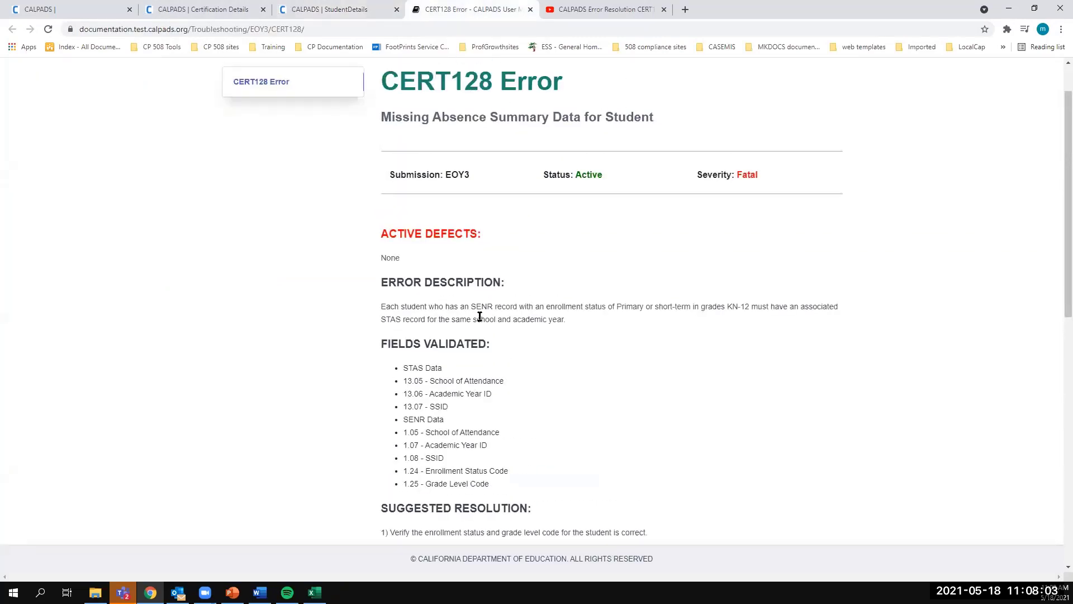
pyautogui.click(344, 6)
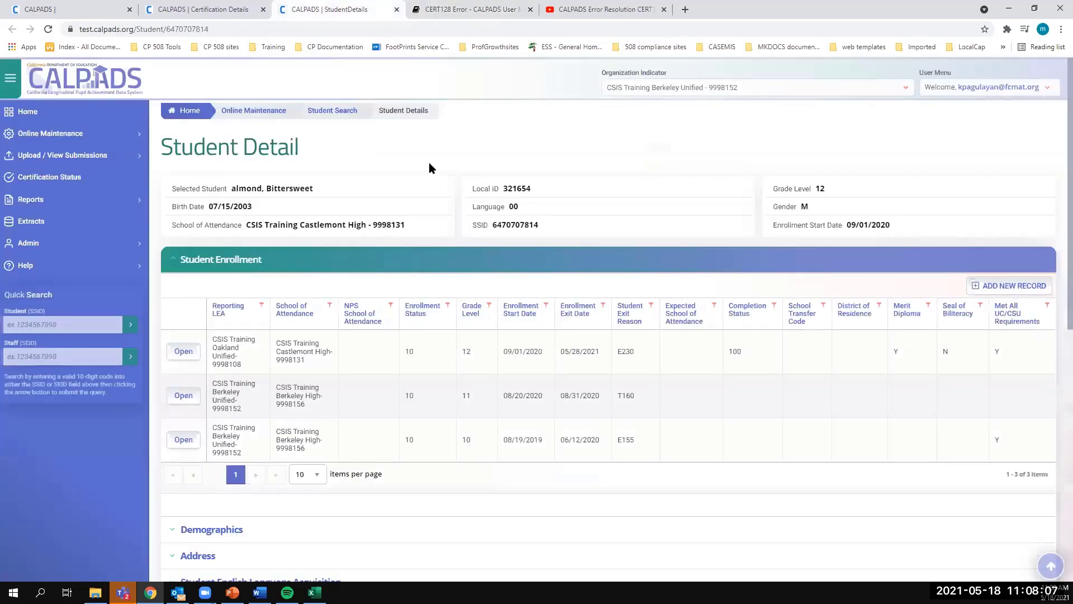
# Expand the Student Absence Summary and highlight the academic year of the absence record
pyautogui.scroll(-8, 430, 169)
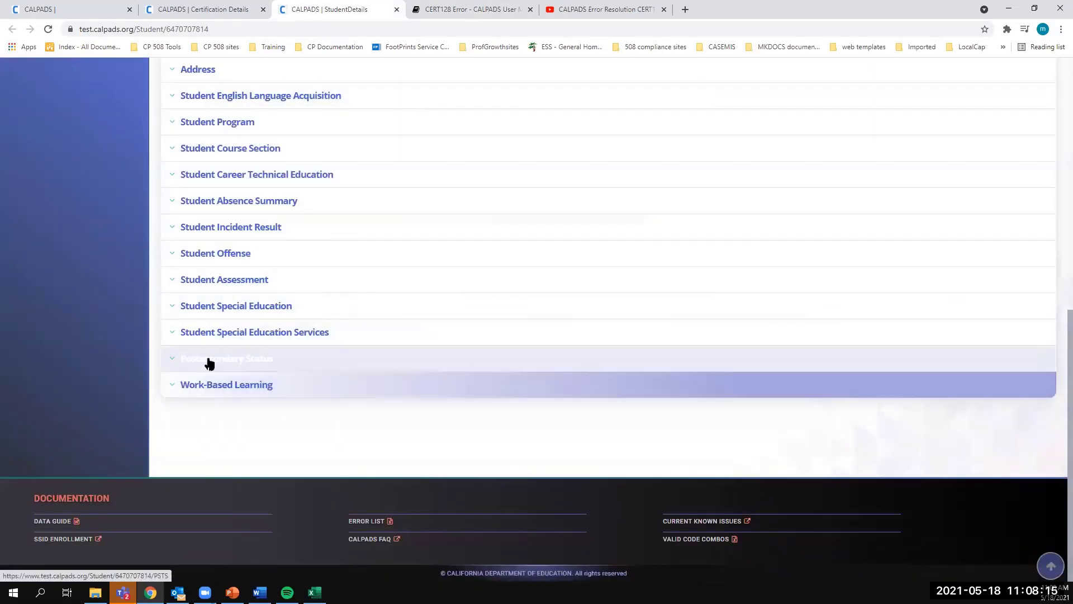
pyautogui.click(207, 201)
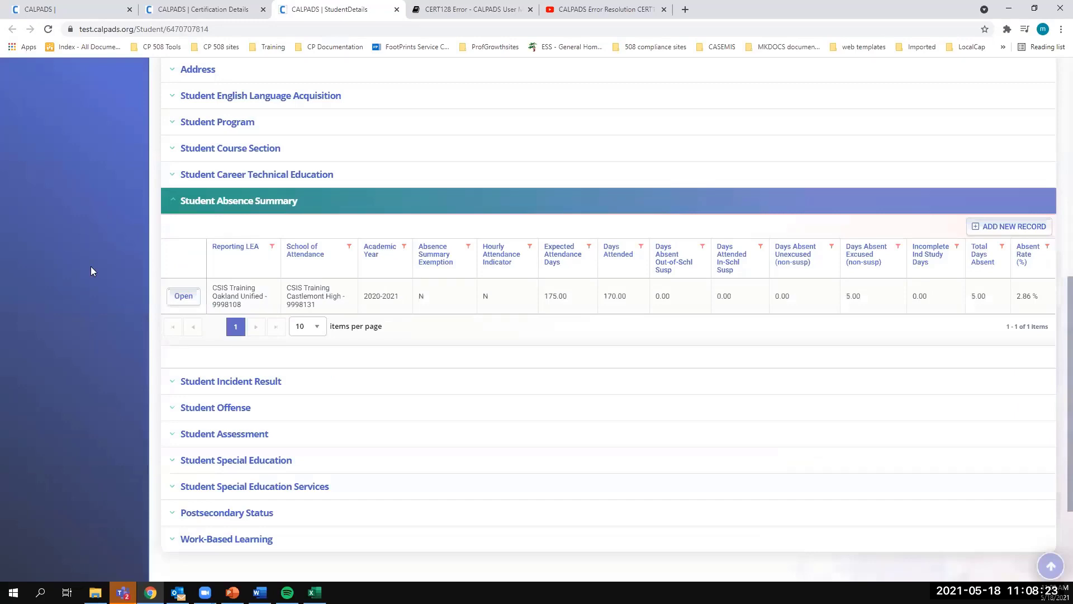
pyautogui.click(369, 296)
pyautogui.moveTo(364, 296); pyautogui.dragTo(402, 302)
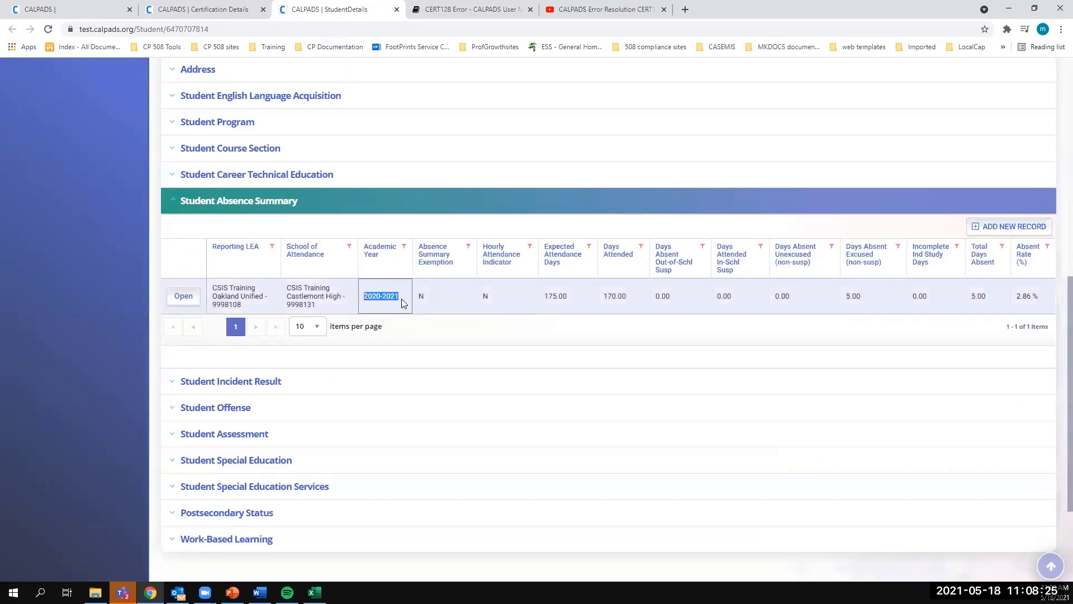
# Cross-check the student's enrollment and absence records against the filtered CERT128 results and the error documentation
pyautogui.click(437, 11)
pyautogui.click(197, 8)
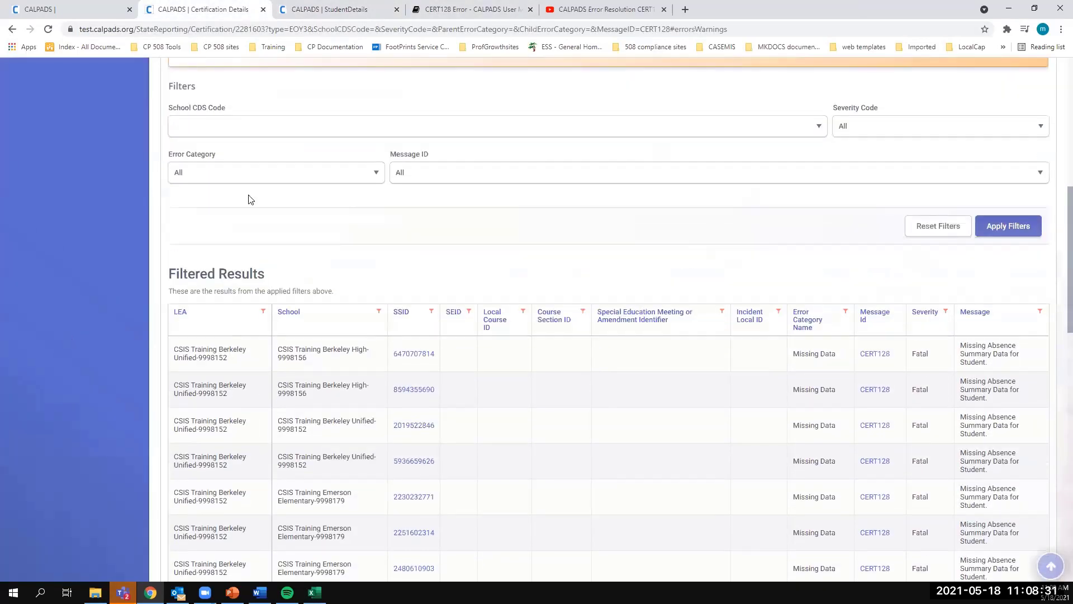
pyautogui.click(337, 16)
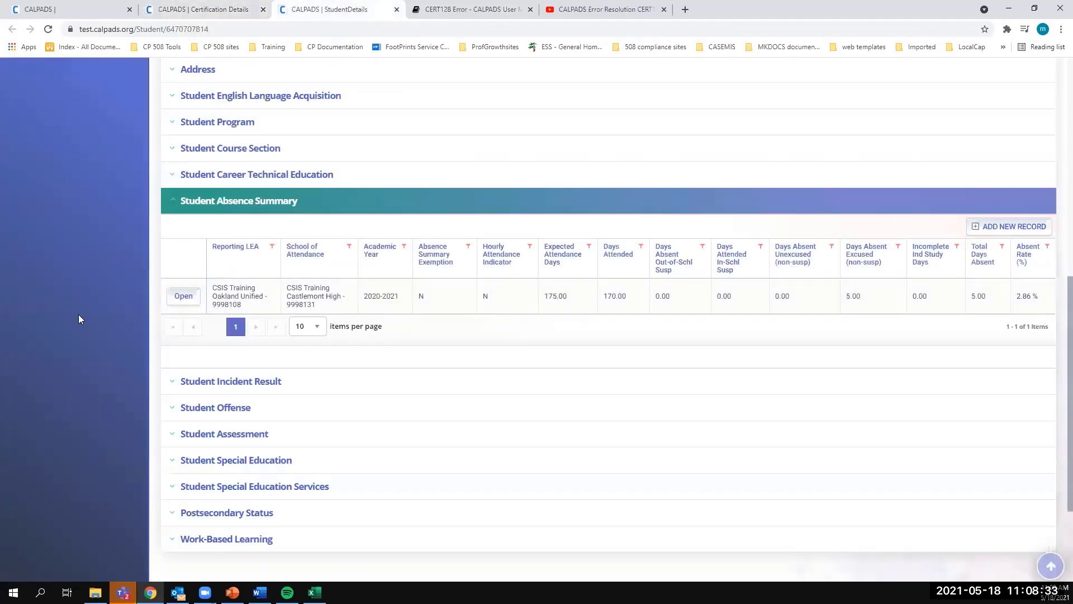
pyautogui.scroll(4, 78, 314)
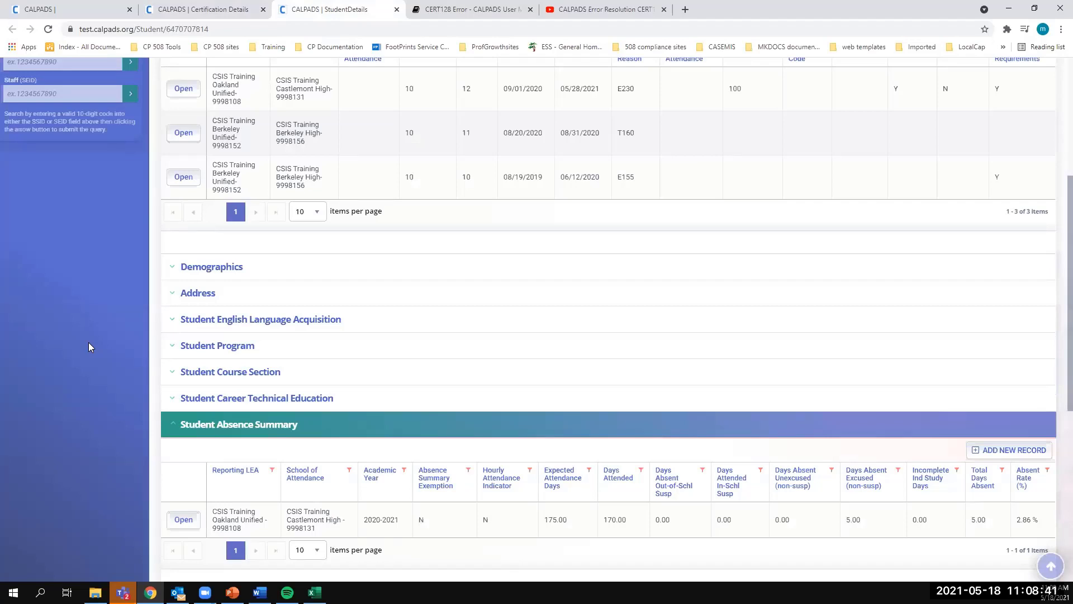
pyautogui.click(223, 10)
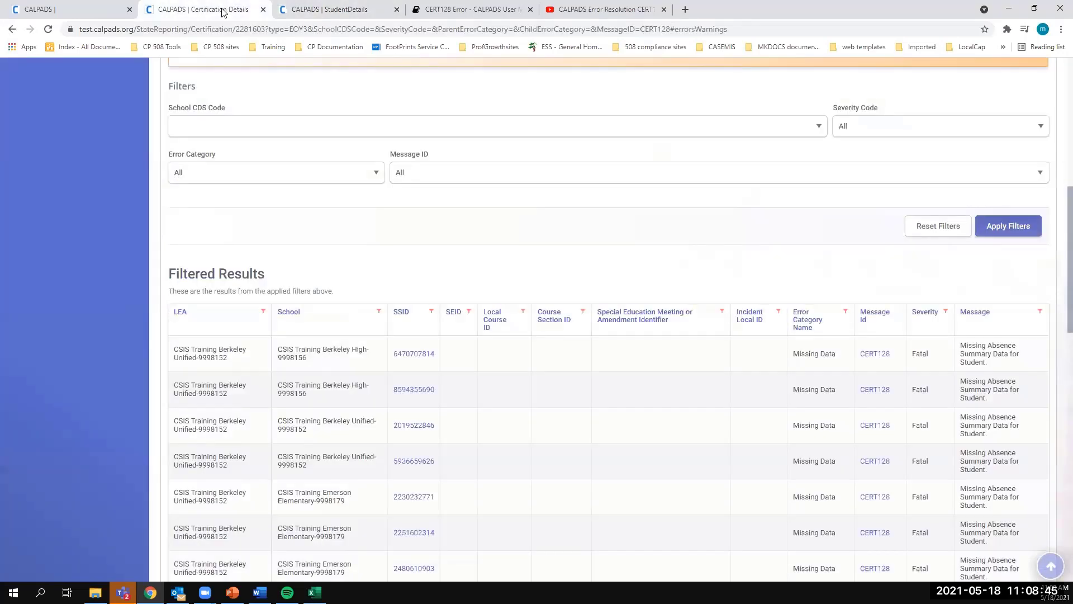
pyautogui.click(451, 8)
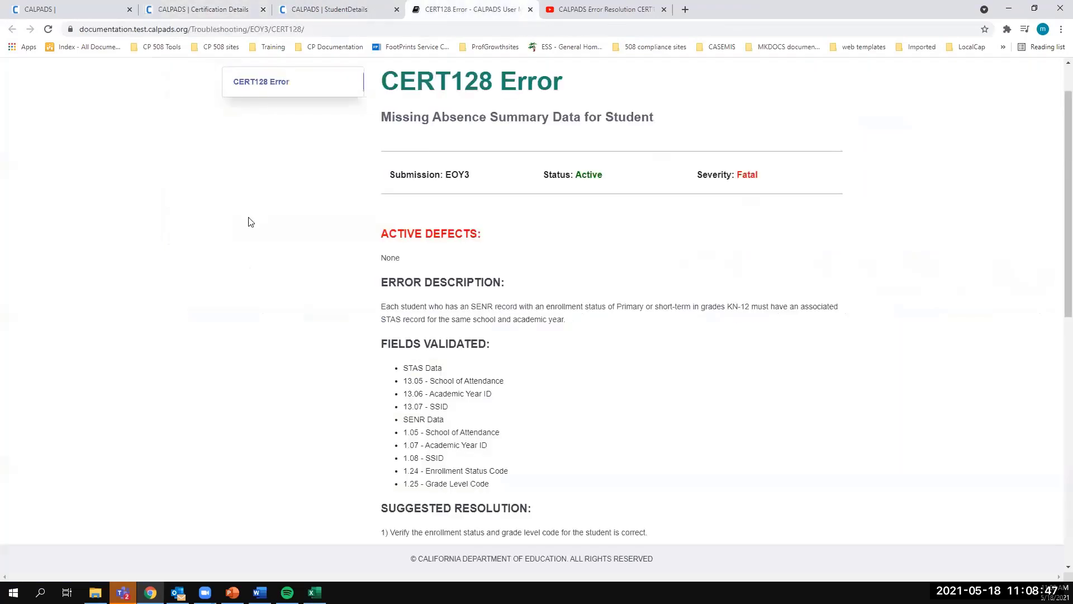
pyautogui.click(304, 10)
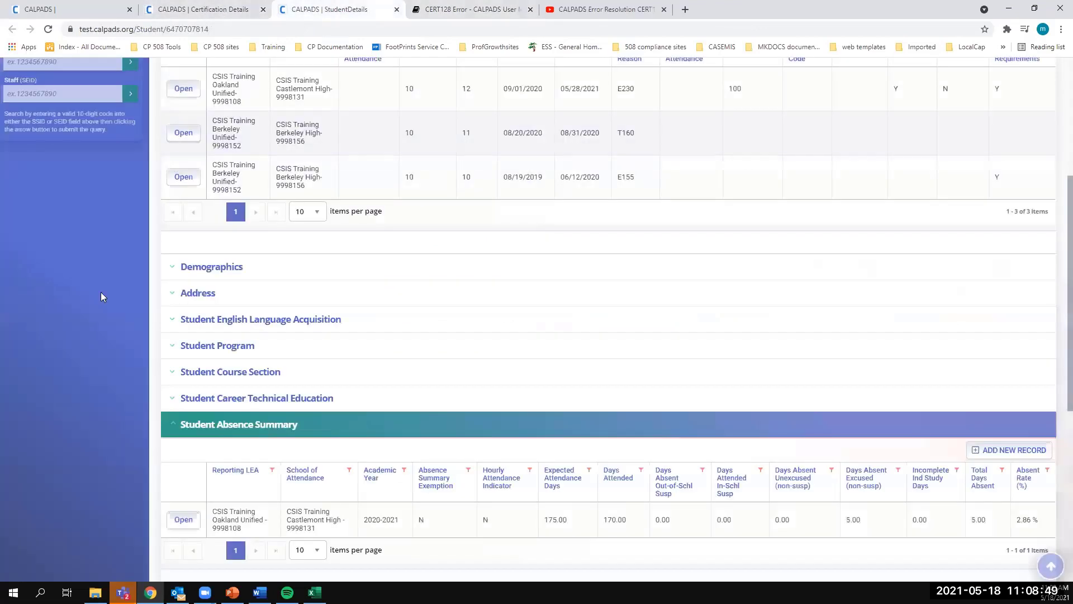
# Highlight the absence record's reporting LEA and school of attendance, compare them with the student's enrollments, and clear the highlight
pyautogui.scroll(-4, 79, 274)
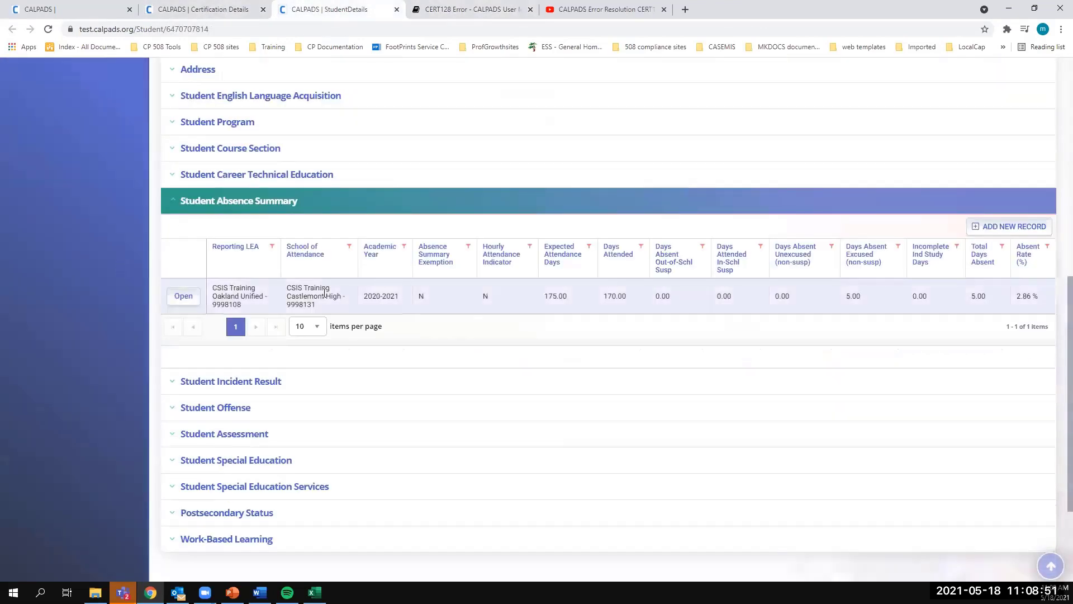
pyautogui.moveTo(321, 300); pyautogui.dragTo(254, 298)
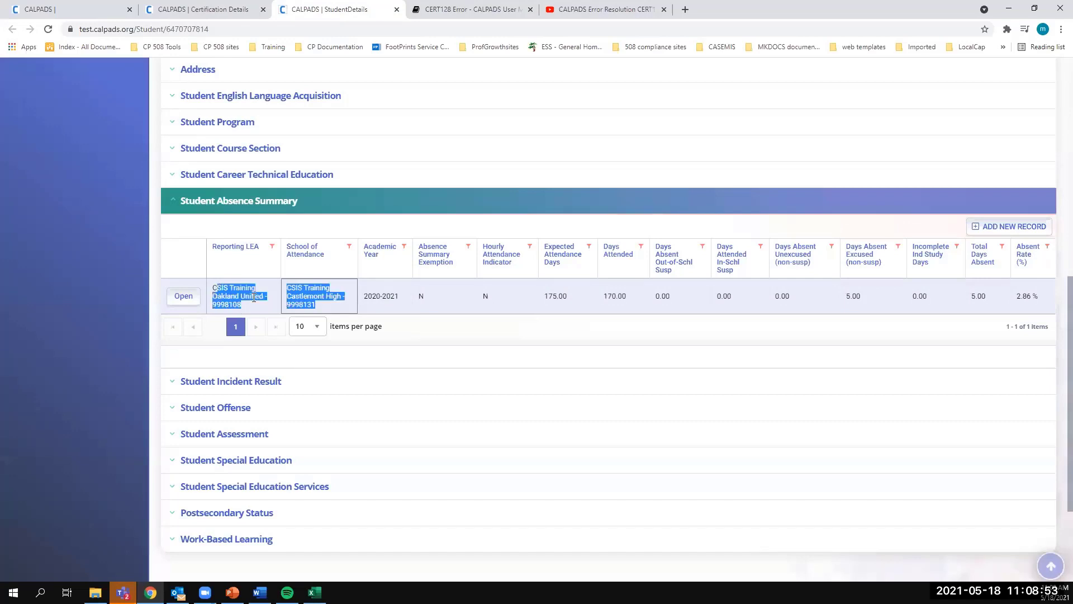
pyautogui.click(329, 305)
pyautogui.moveTo(319, 303); pyautogui.dragTo(214, 287)
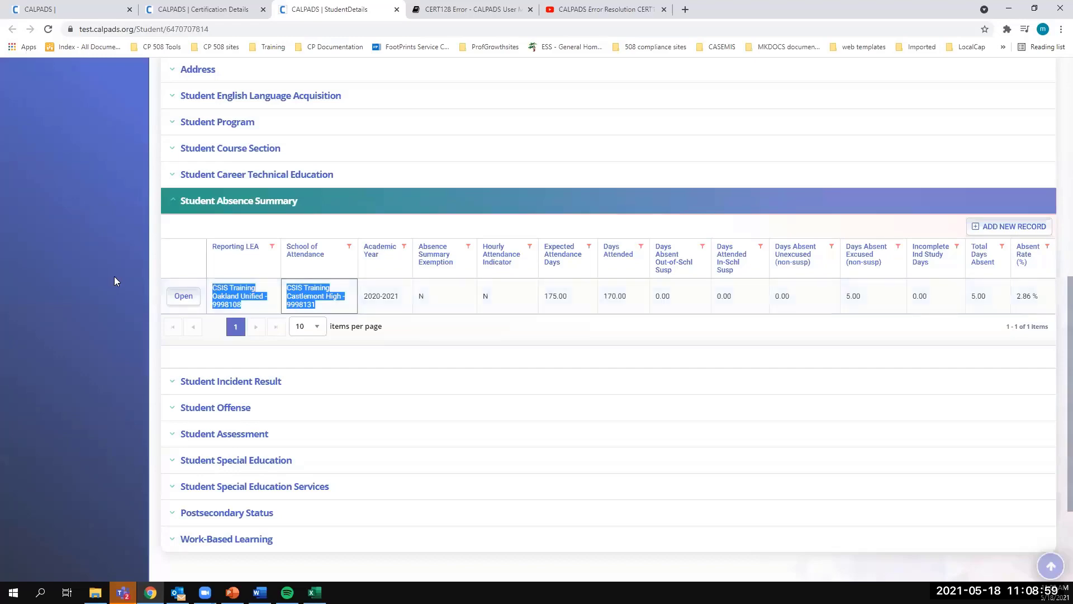
pyautogui.scroll(9, 114, 277)
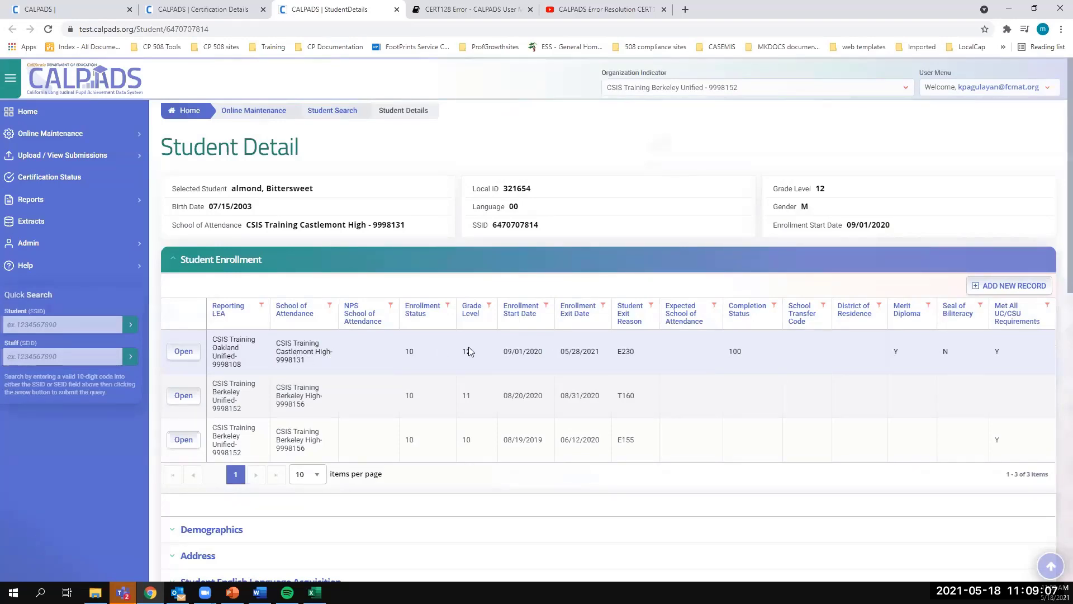
pyautogui.scroll(-9, 469, 351)
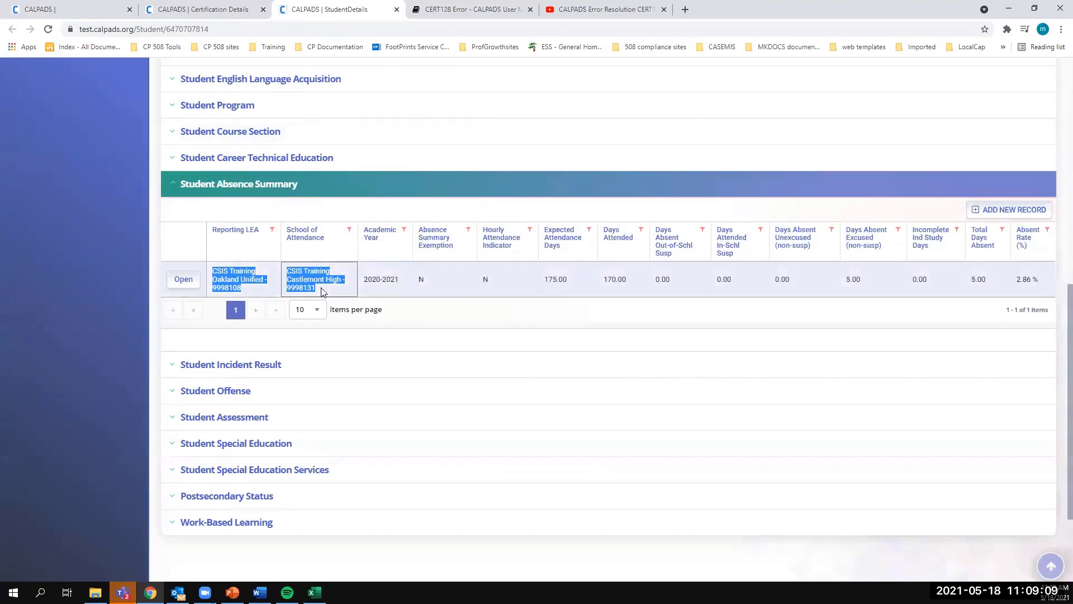
pyautogui.click(323, 291)
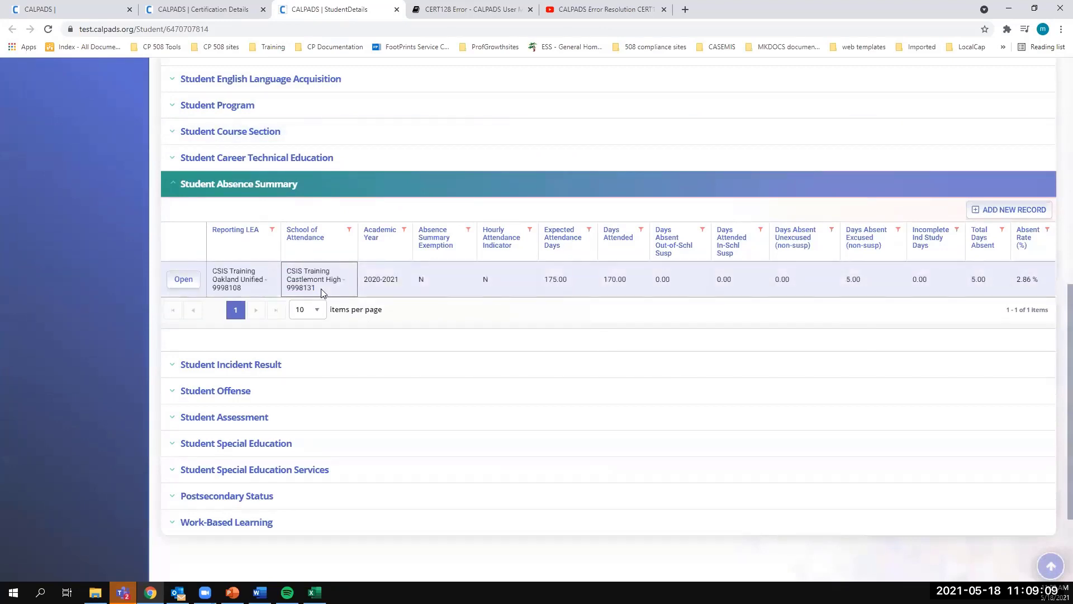
# Highlight the LEA and school of the first CERT128 result and return to the student's absence summary
pyautogui.click(228, 8)
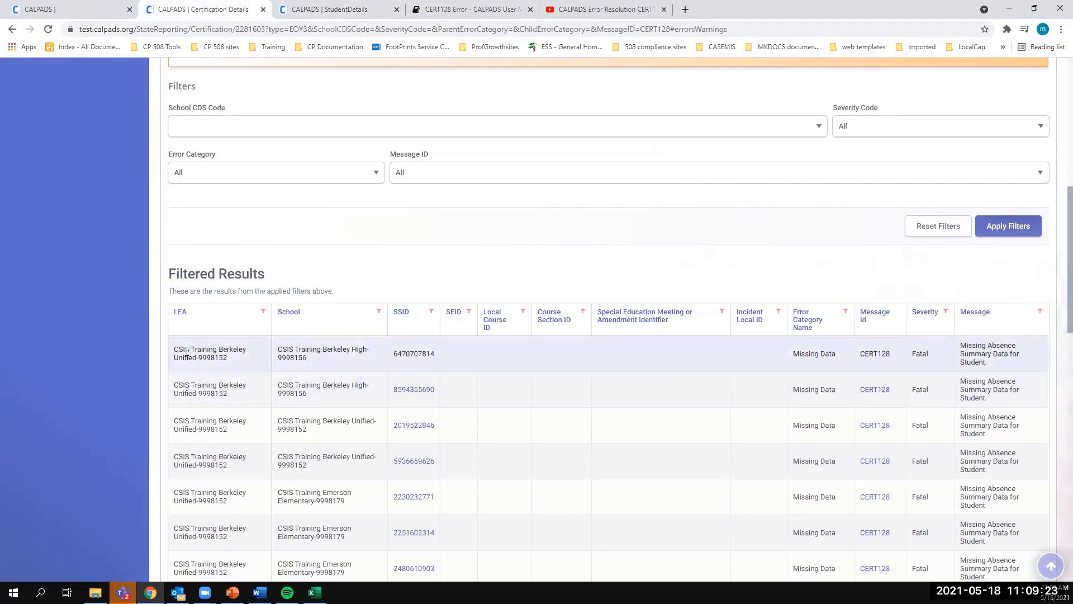
pyautogui.click(223, 366)
pyautogui.moveTo(228, 359); pyautogui.dragTo(176, 349)
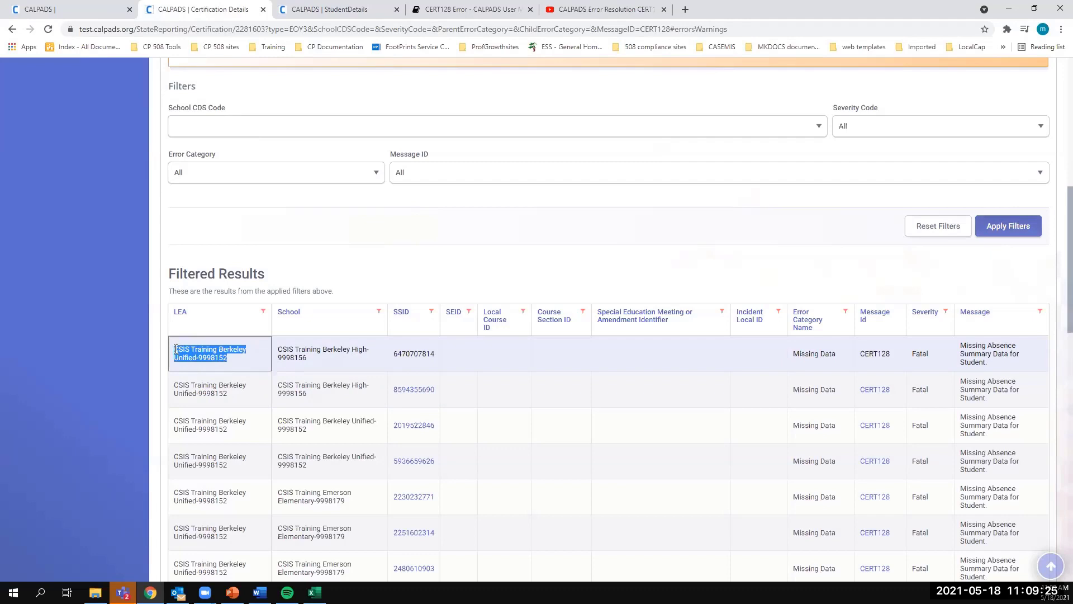
pyautogui.click(313, 360)
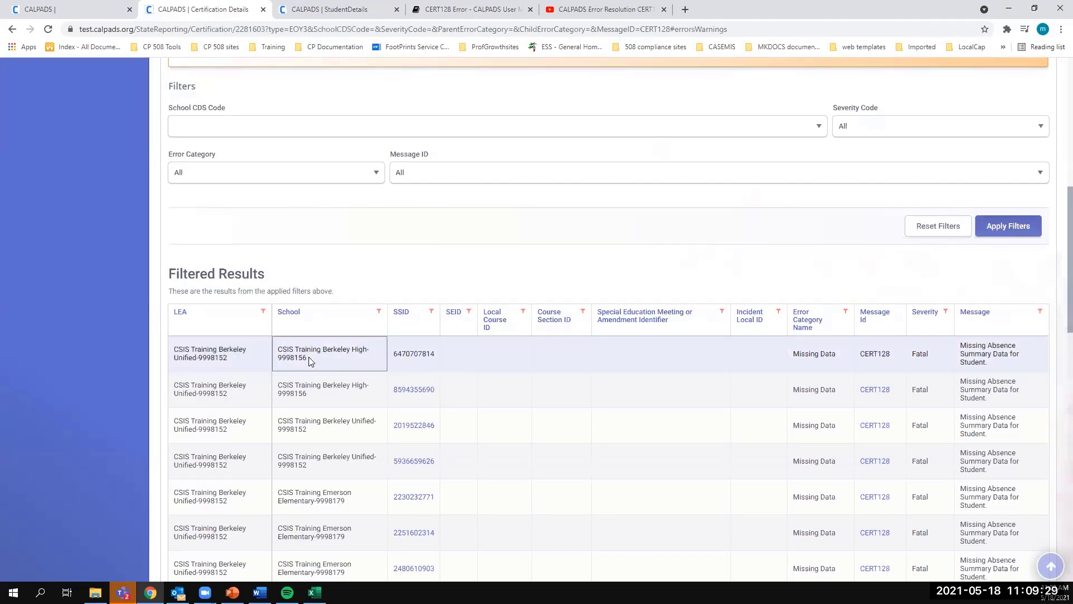
pyautogui.moveTo(309, 357); pyautogui.dragTo(282, 351)
pyautogui.click(313, 10)
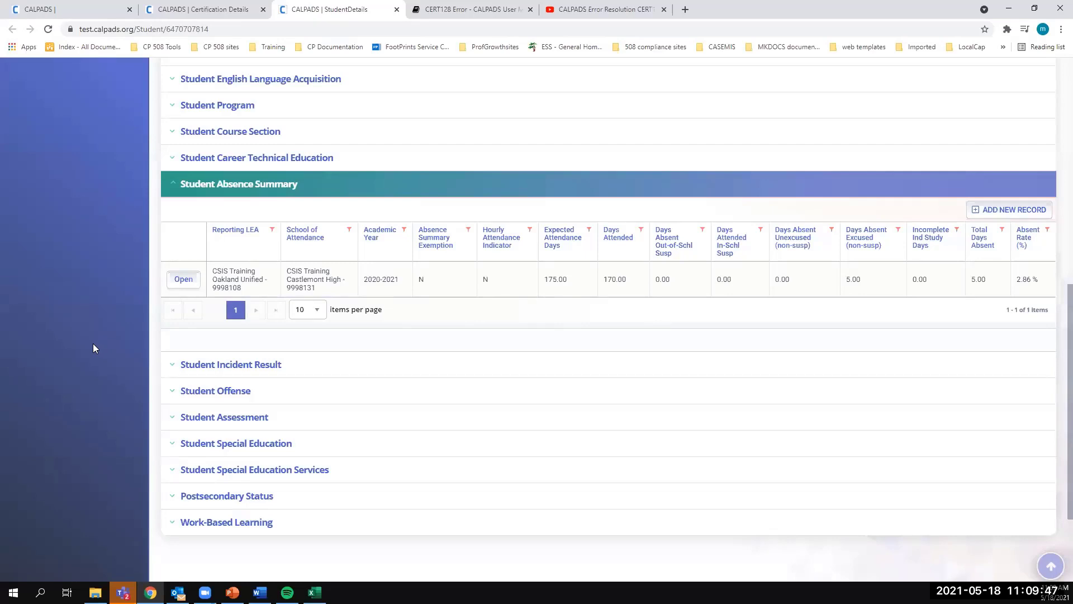
# Highlight the start date, exit date and exit reason of the student's grade 11 Berkeley High enrollment
pyautogui.scroll(7, 94, 343)
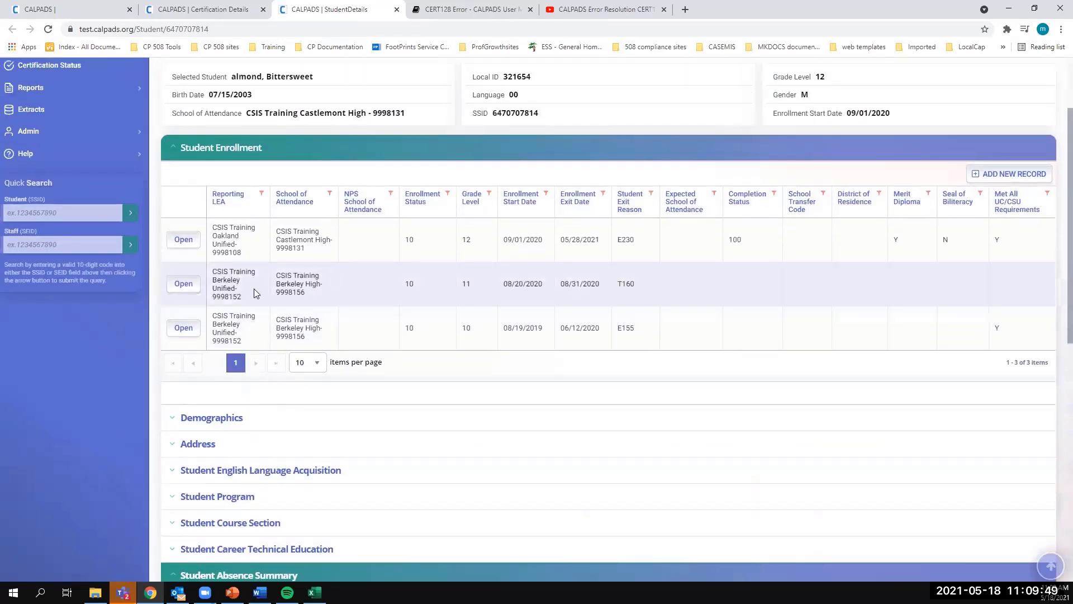
pyautogui.moveTo(505, 283); pyautogui.dragTo(604, 288)
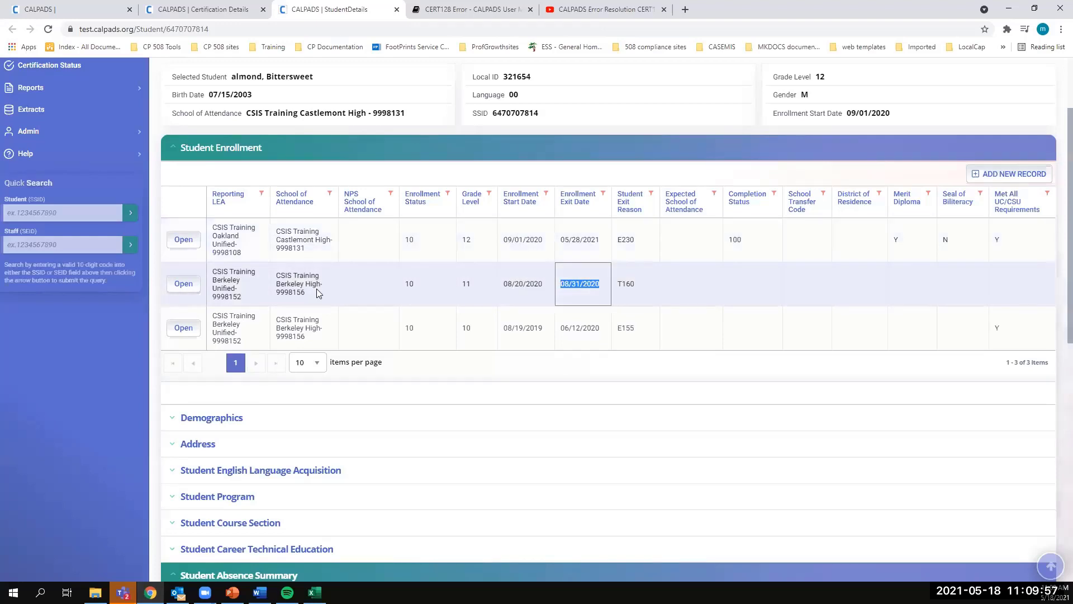
pyautogui.click(653, 286)
pyautogui.moveTo(505, 283); pyautogui.dragTo(645, 282)
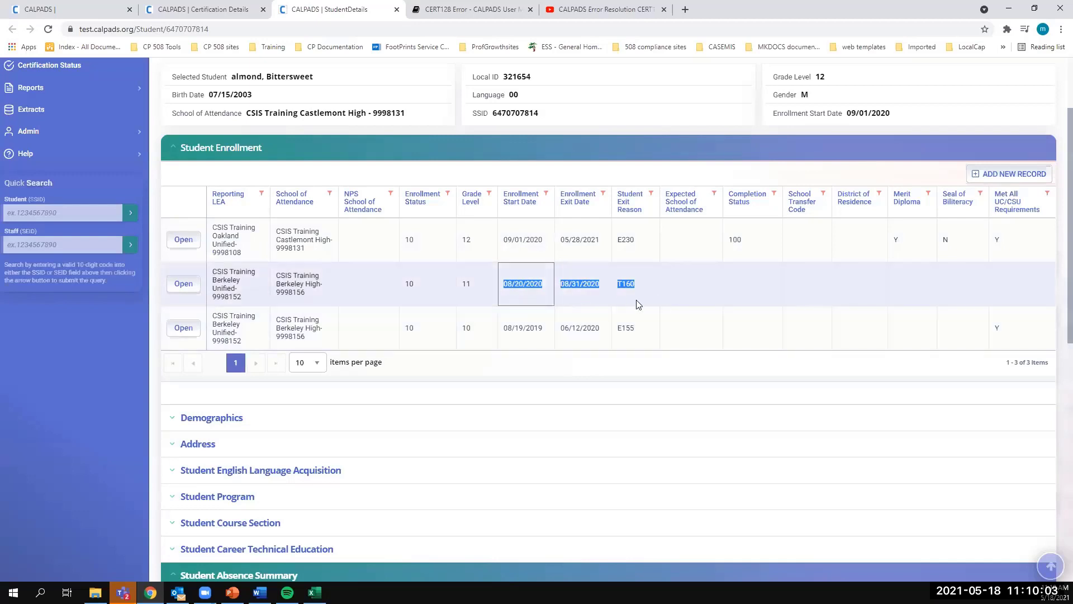
# Highlight the school of attendance of the grade 11 enrollment and clear the highlight
pyautogui.moveTo(307, 293); pyautogui.dragTo(281, 283)
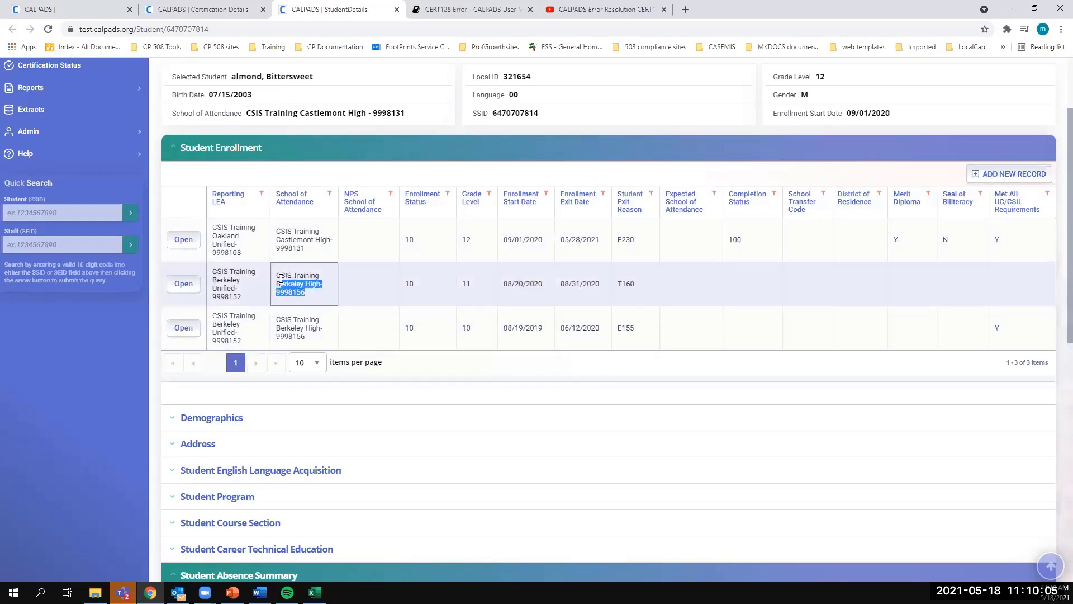
pyautogui.tripleClick(282, 283)
pyautogui.click(471, 293)
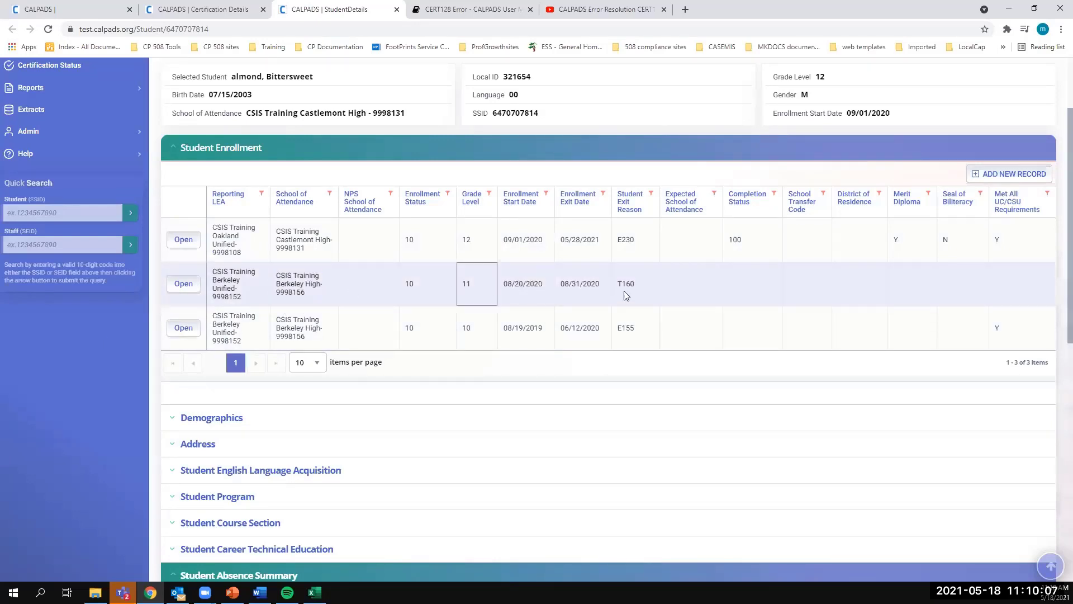
pyautogui.click(688, 293)
pyautogui.click(108, 324)
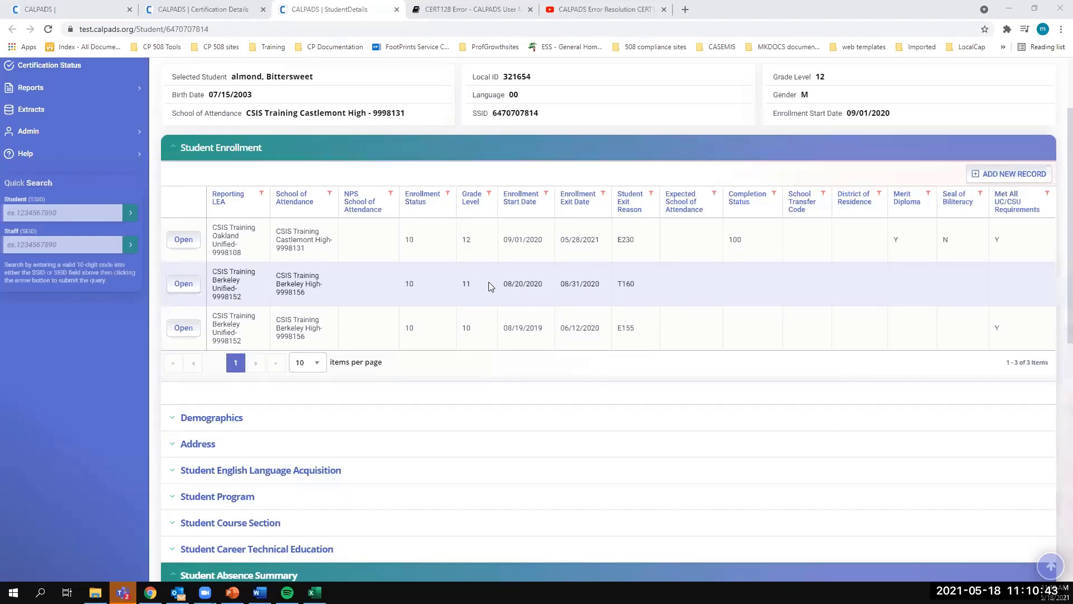
# Re-examine the grade 11 Berkeley enrollment by highlighting its dates, exit reason and enrollment status, then clear the highlight
pyautogui.moveTo(501, 286); pyautogui.dragTo(651, 292)
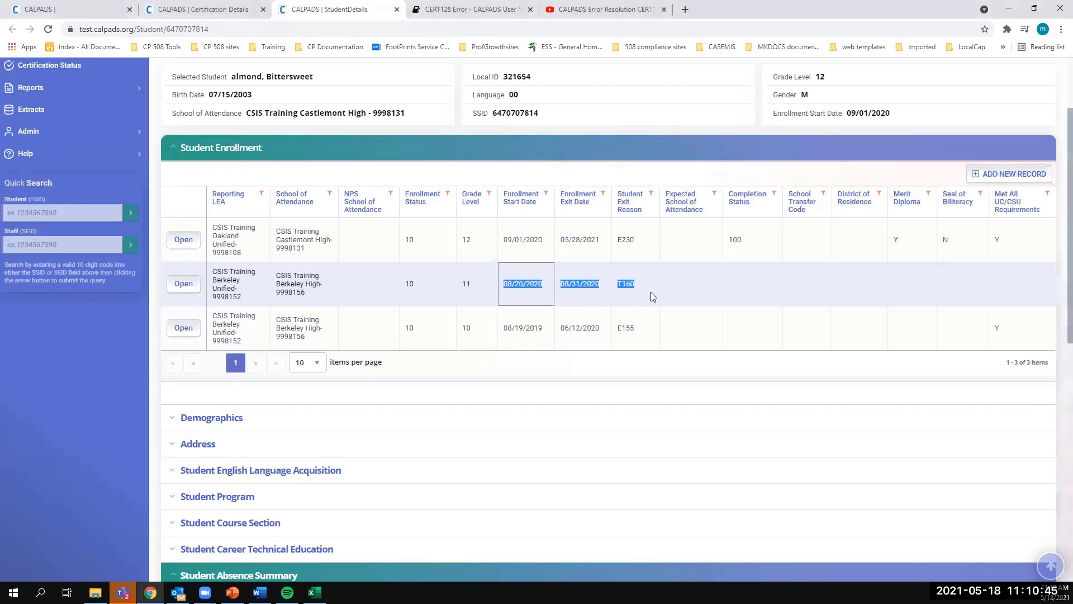
pyautogui.click(679, 289)
pyautogui.moveTo(499, 292); pyautogui.dragTo(610, 287)
pyautogui.click(510, 295)
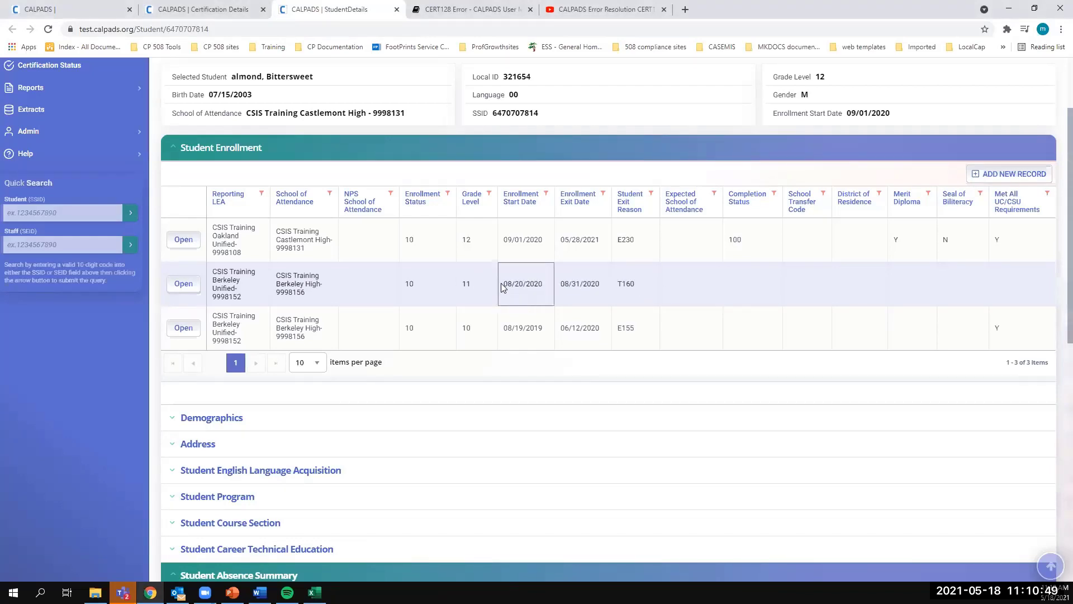
pyautogui.moveTo(503, 287); pyautogui.dragTo(603, 291)
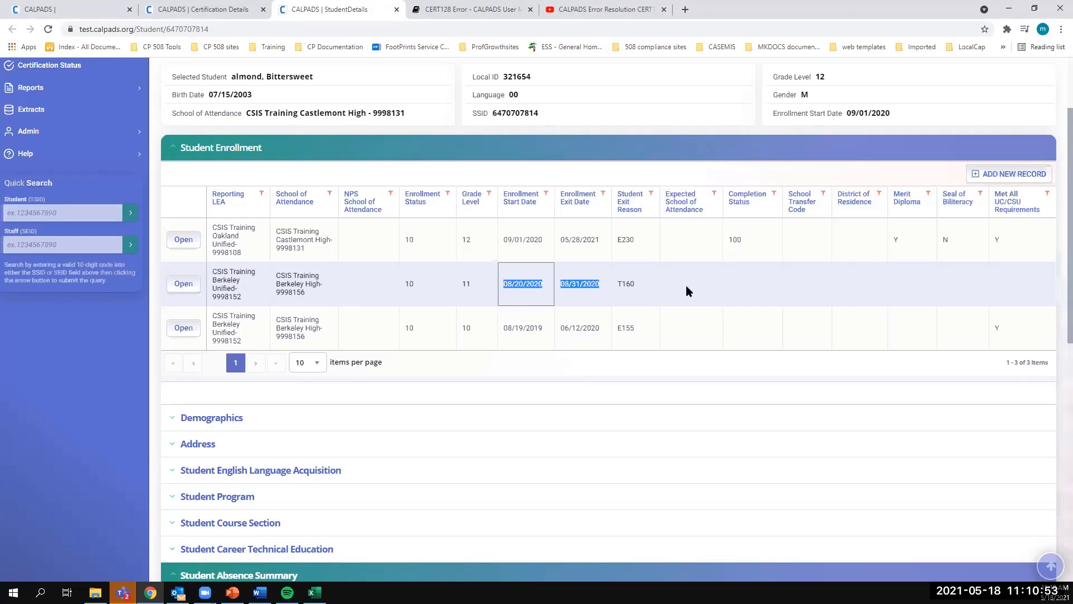
pyautogui.click(580, 284)
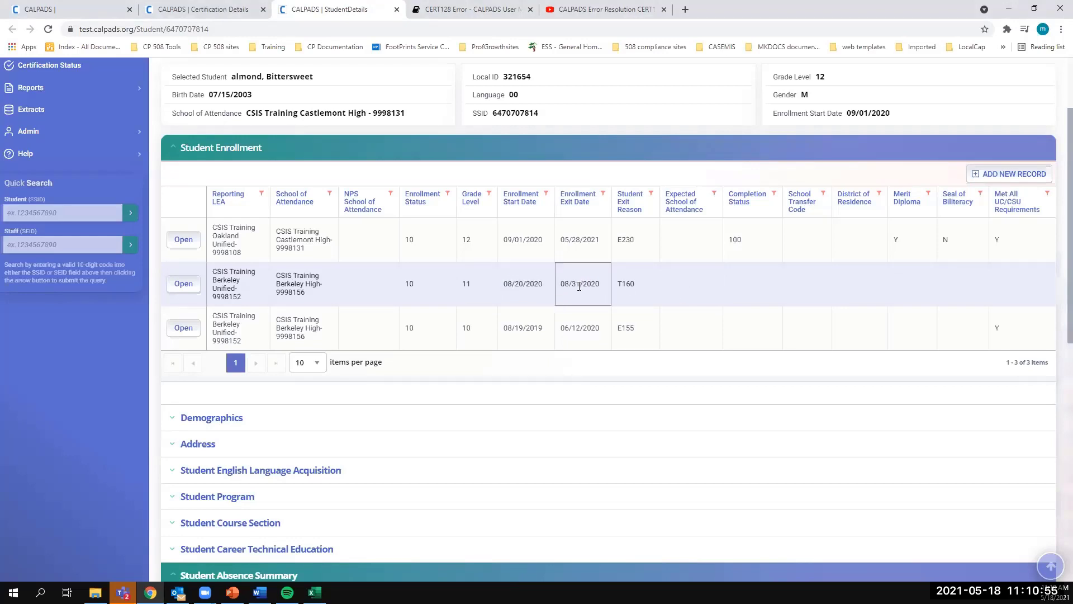
pyautogui.moveTo(504, 284); pyautogui.dragTo(593, 292)
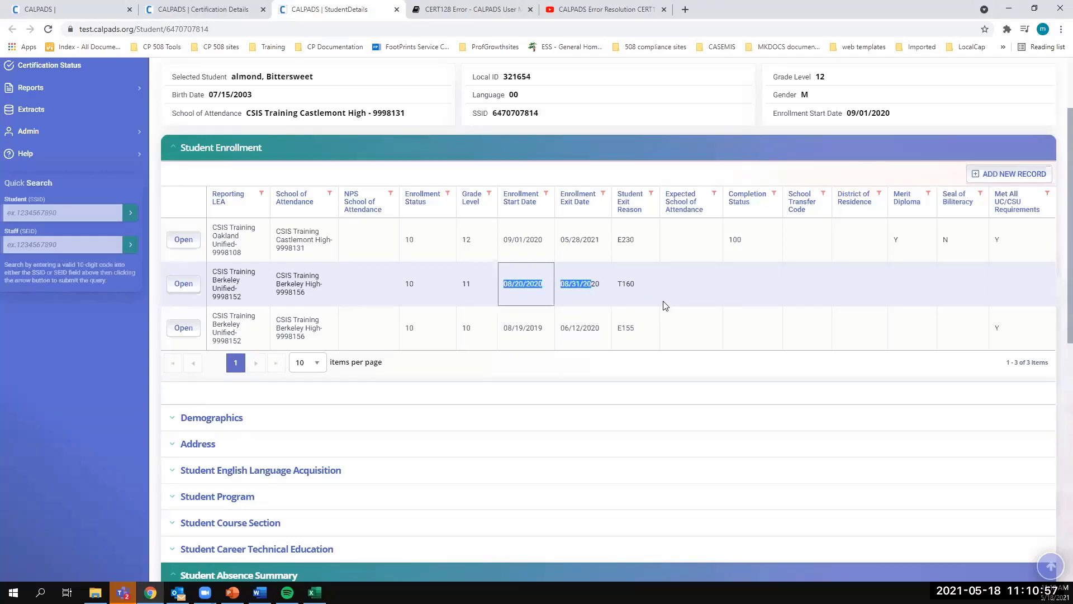
pyautogui.click(584, 285)
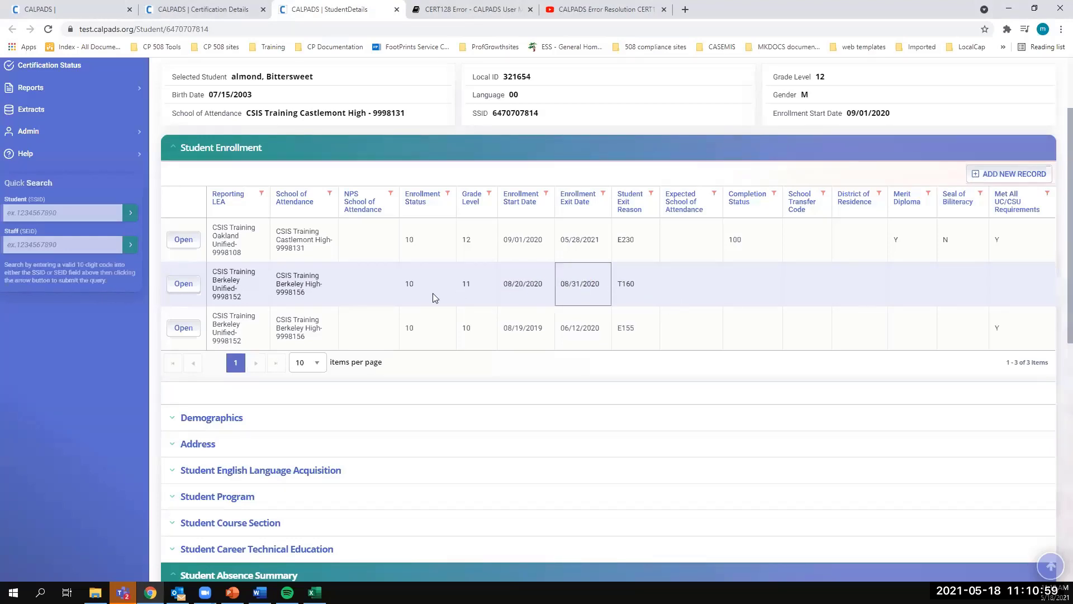
pyautogui.click(415, 286)
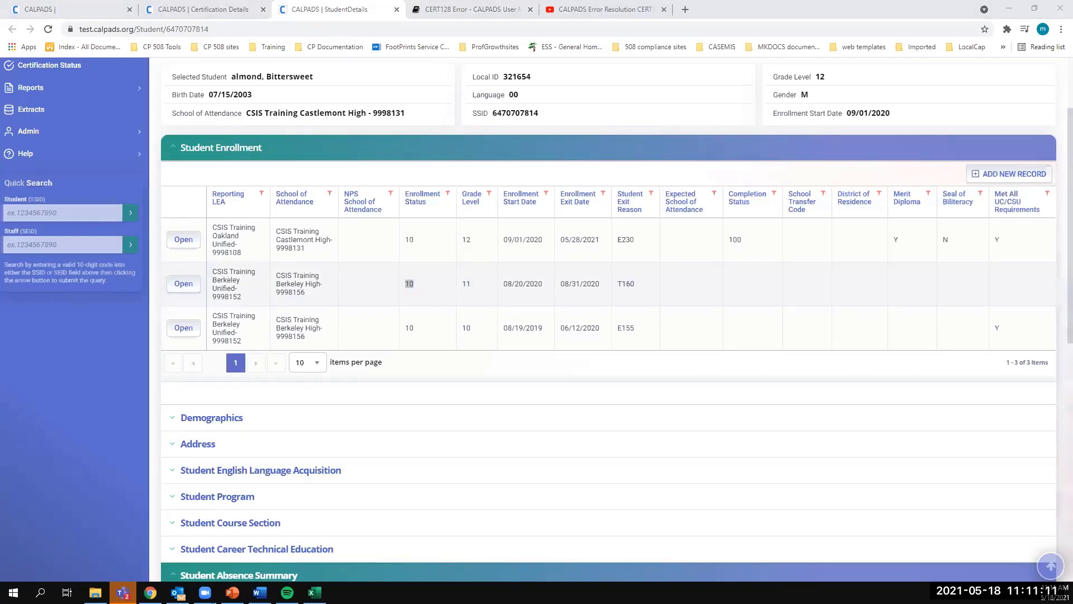
pyautogui.click(91, 347)
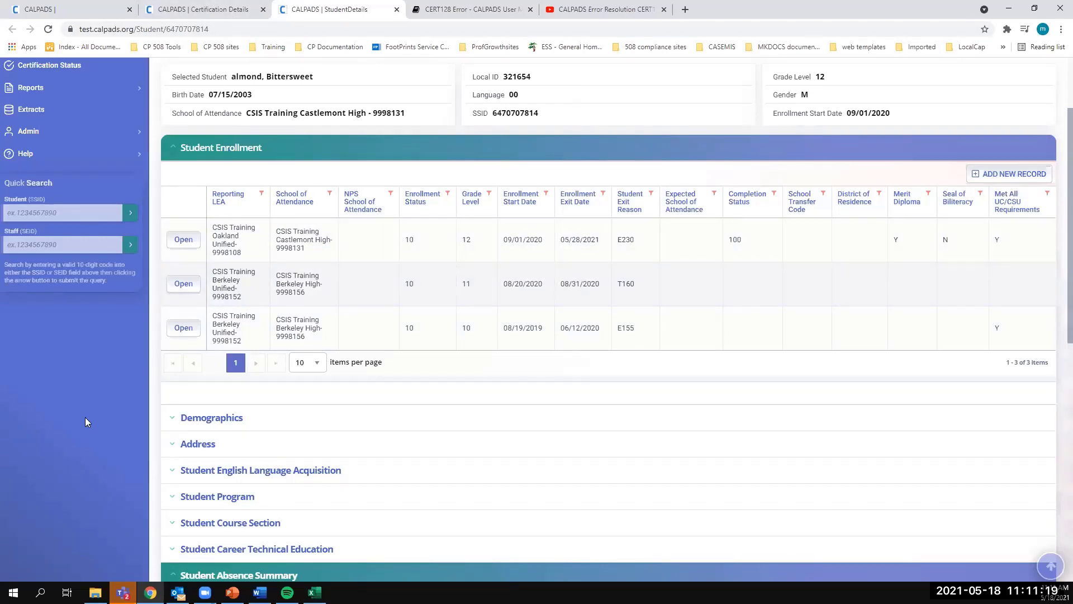
# Go back from the CERT128-filtered results to the EOY3 certification details and try to open the Certification Fatal Summary
pyautogui.click(212, 12)
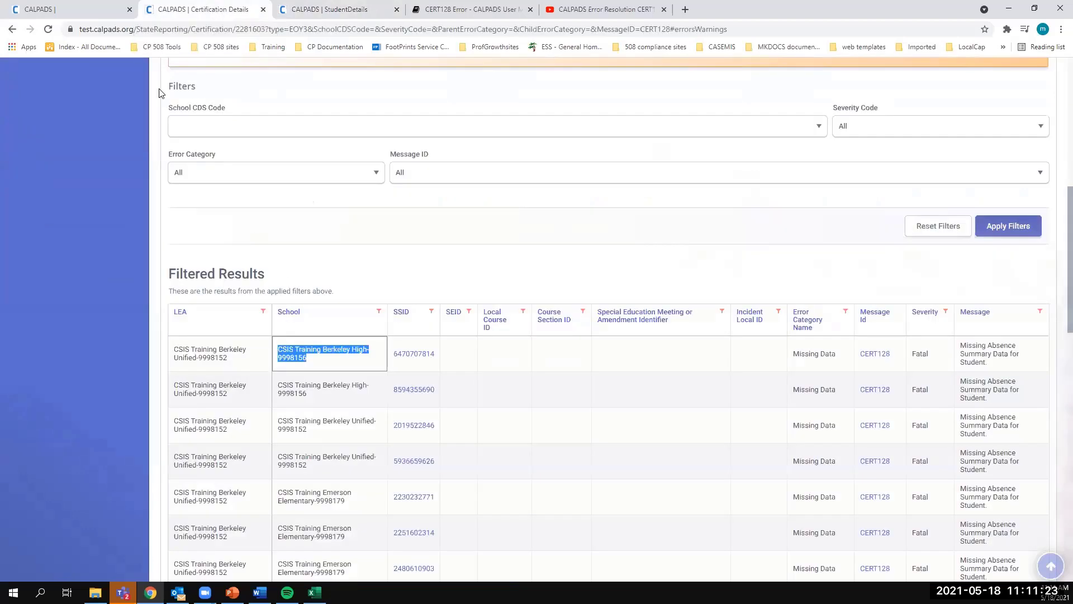
pyautogui.click(79, 9)
pyautogui.click(225, 12)
pyautogui.click(11, 30)
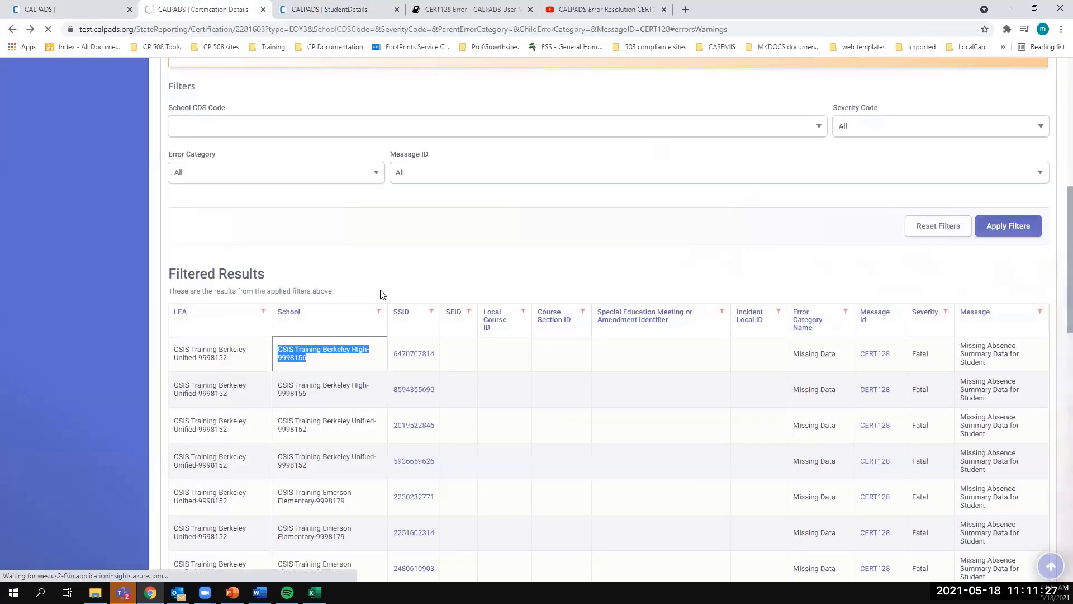
pyautogui.scroll(4, 519, 278)
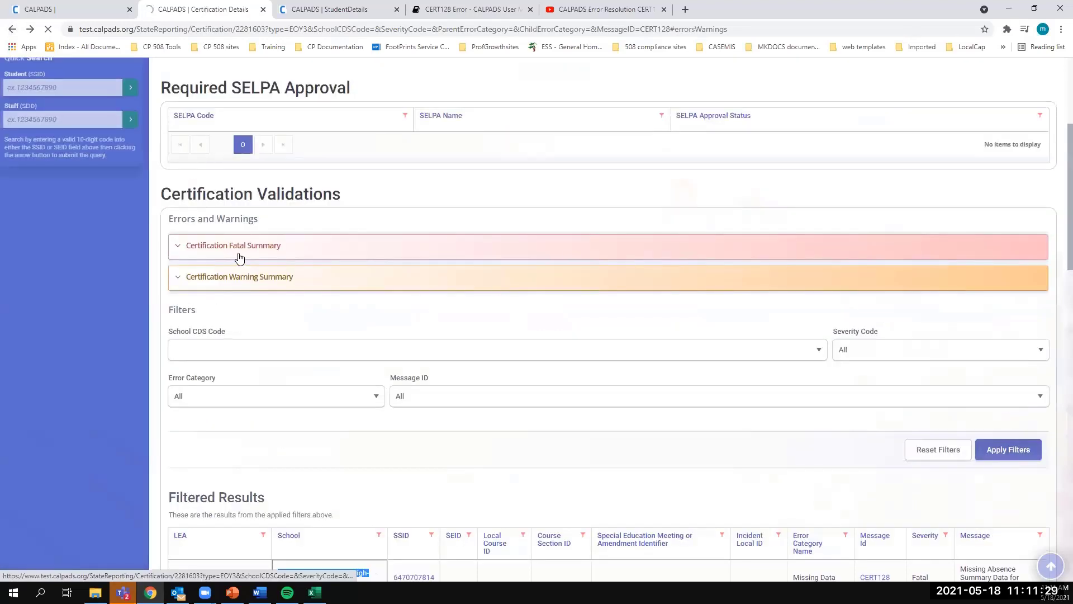
pyautogui.click(242, 257)
pyautogui.scroll(-4, 71, 310)
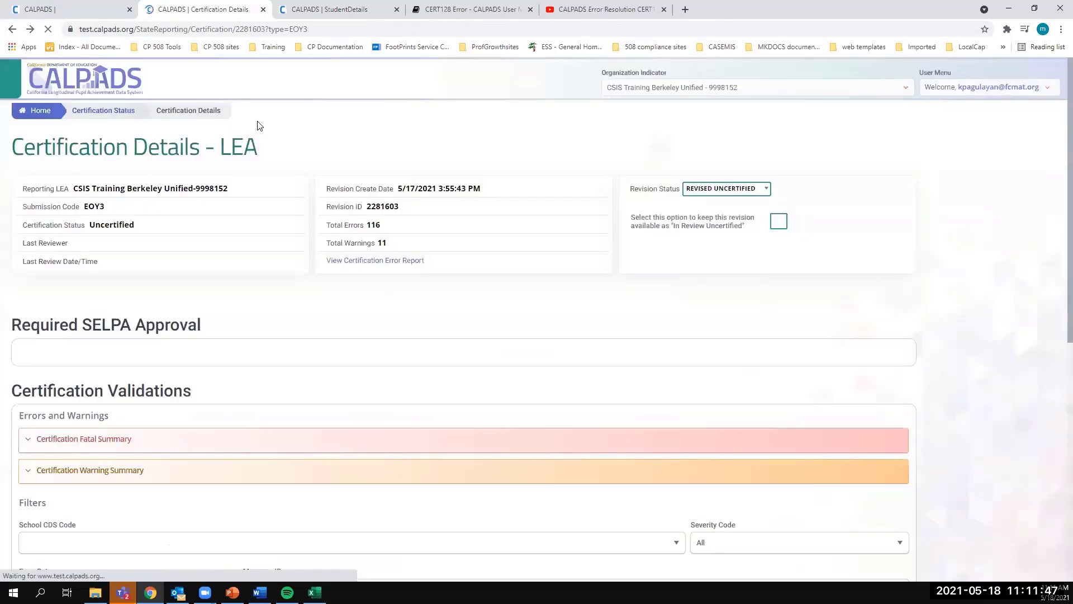
# Open the CERT128 error documentation and highlight its validated fields and suggested resolution
pyautogui.click(471, 8)
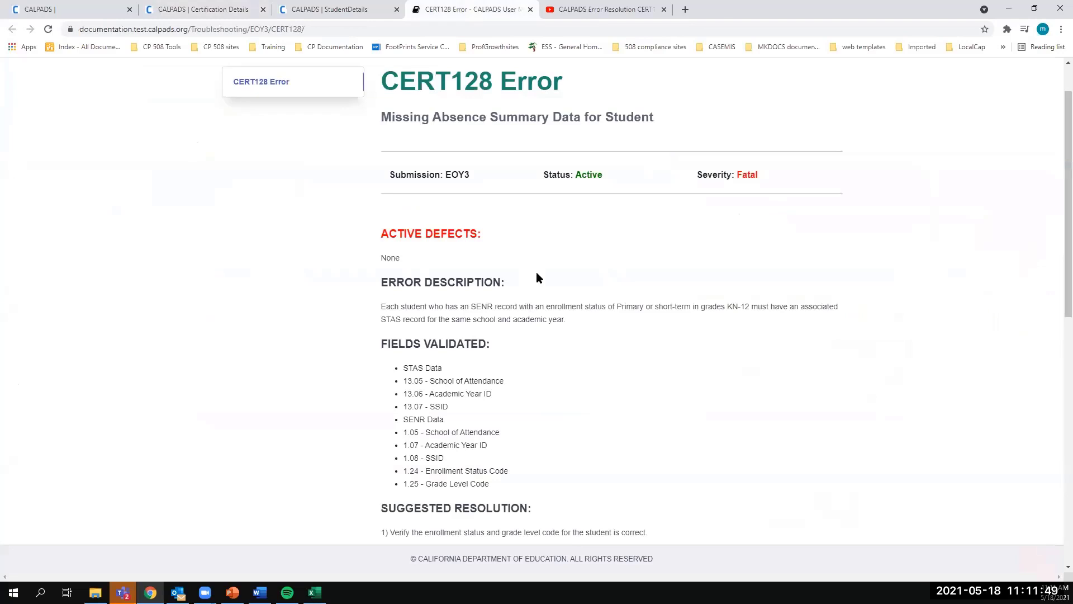
pyautogui.scroll(-5, 536, 278)
pyautogui.scroll(-3, 581, 380)
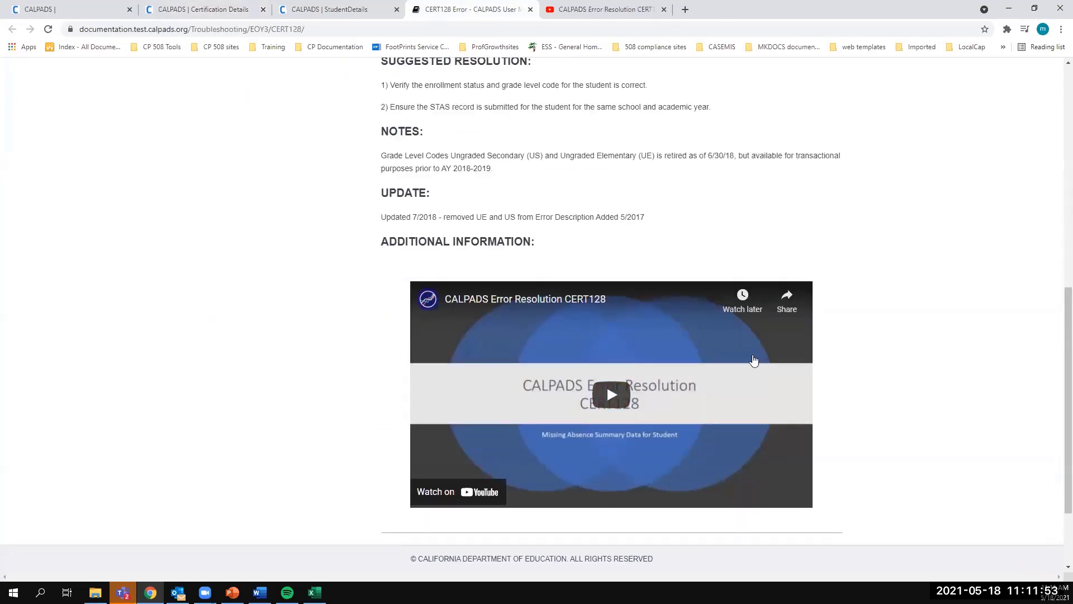
pyautogui.scroll(4, 487, 201)
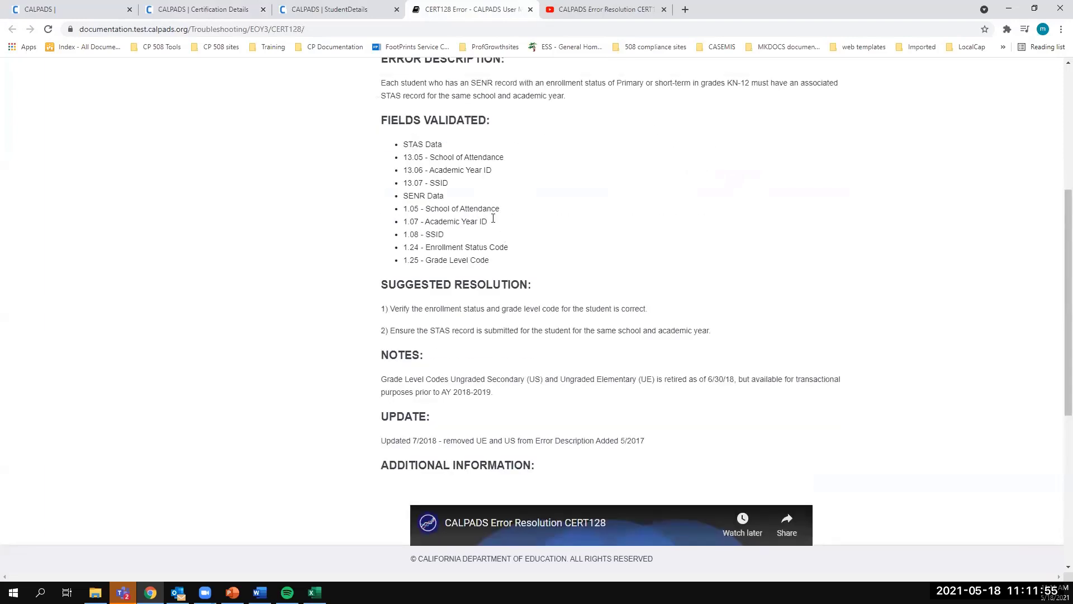
pyautogui.moveTo(428, 123); pyautogui.dragTo(462, 285)
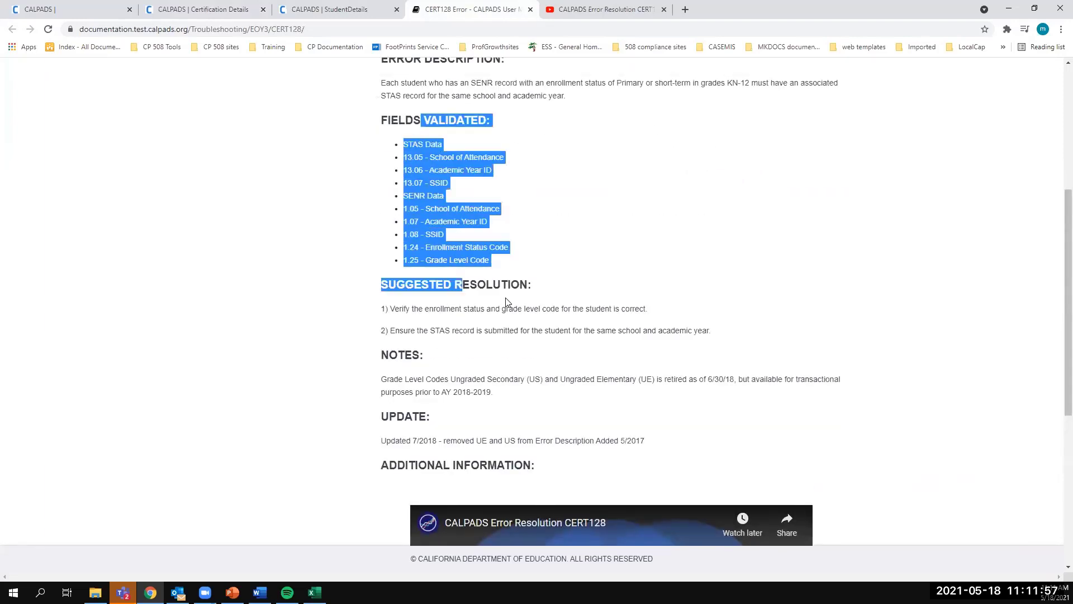
pyautogui.scroll(-2, 440, 226)
pyautogui.moveTo(423, 196); pyautogui.dragTo(449, 246)
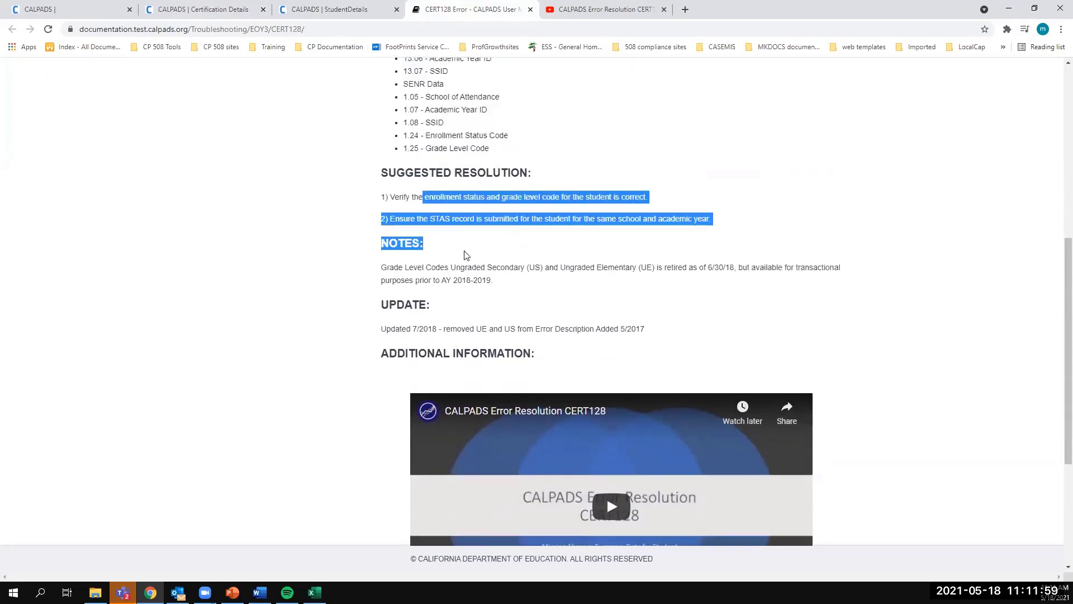
# Highlight the STAS and SENR fields validated by CERT128, clear the highlight, and return to the certification submission results
pyautogui.scroll(3, 471, 256)
pyautogui.moveTo(489, 316); pyautogui.dragTo(400, 199)
pyautogui.click(420, 245)
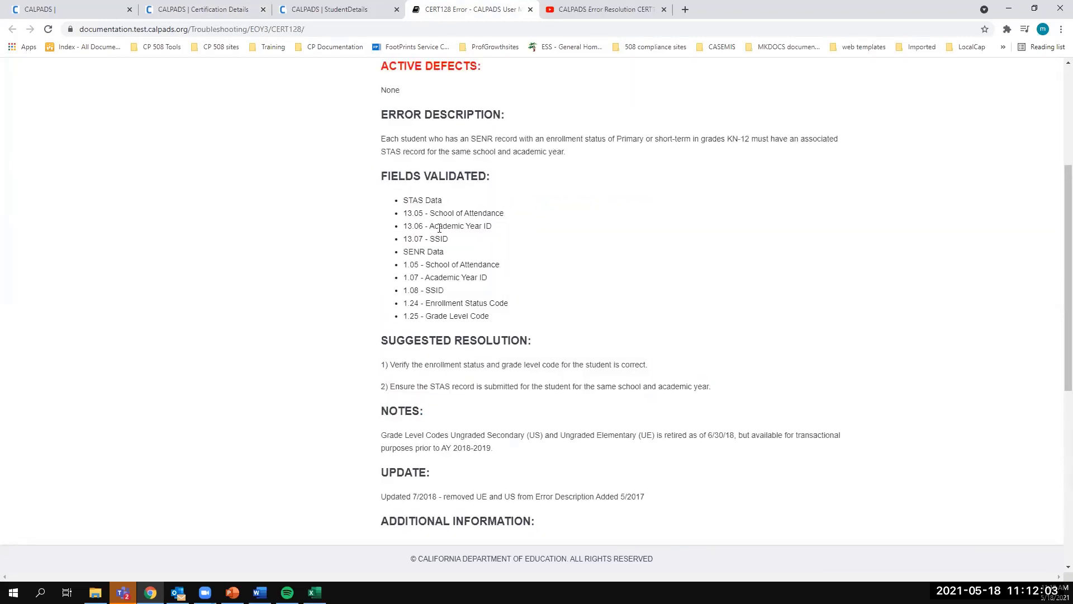
pyautogui.moveTo(490, 316); pyautogui.dragTo(405, 222)
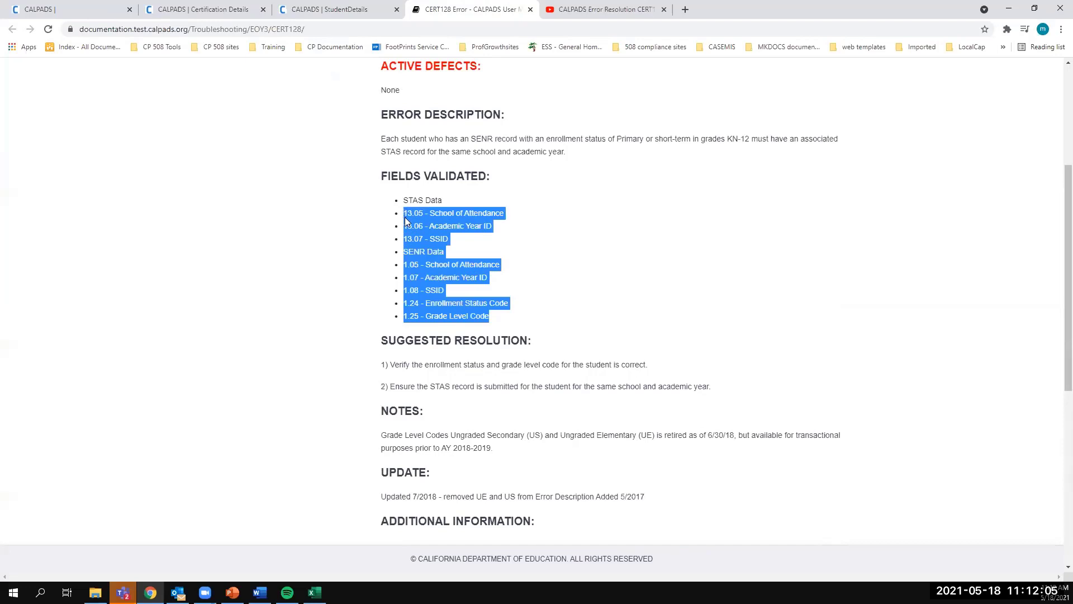
pyautogui.click(438, 237)
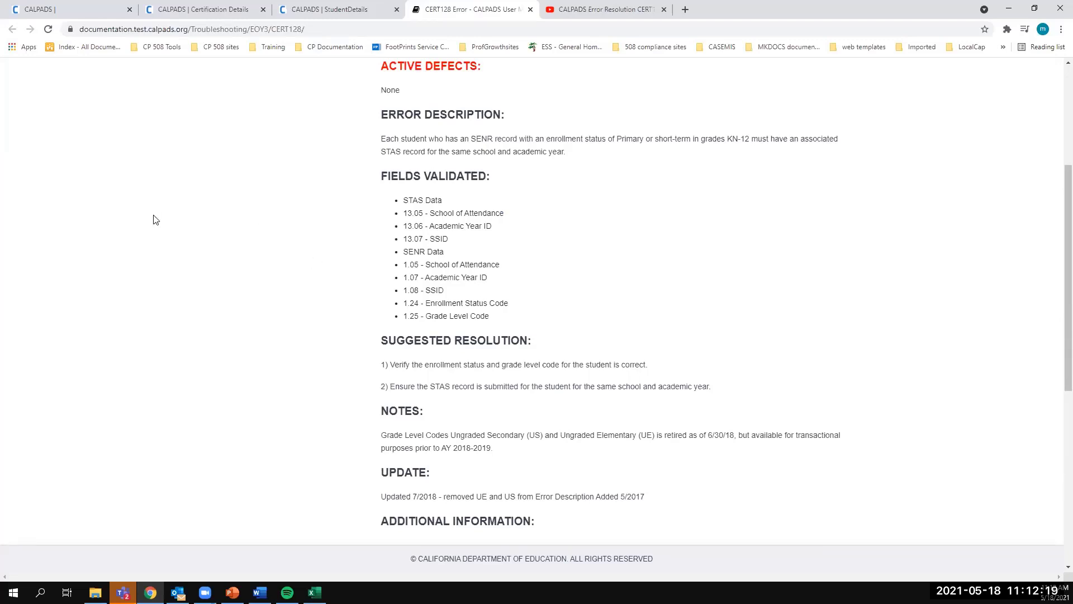
pyautogui.click(71, 5)
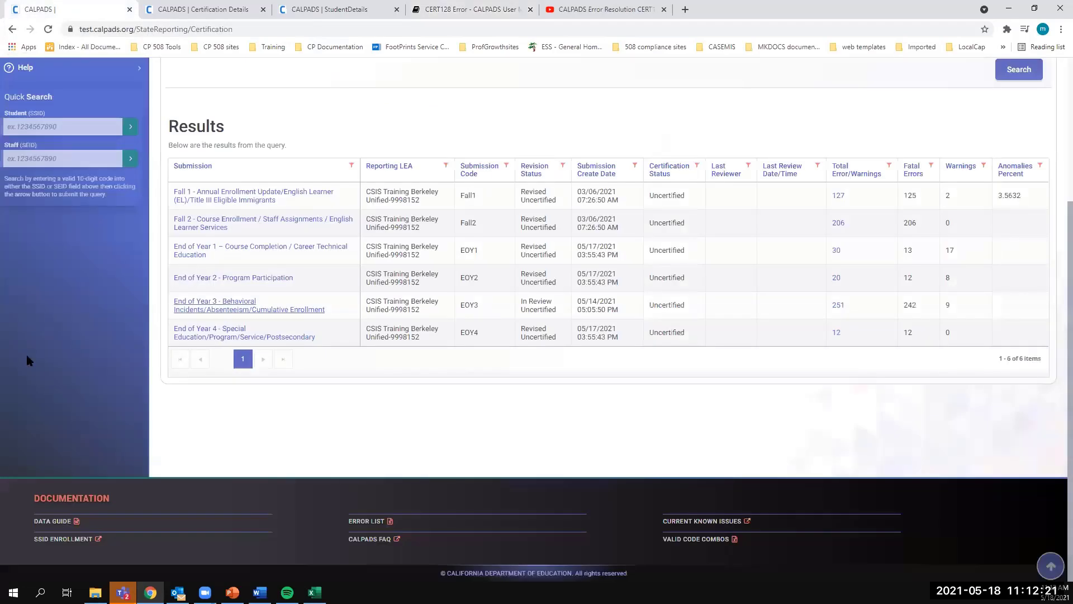